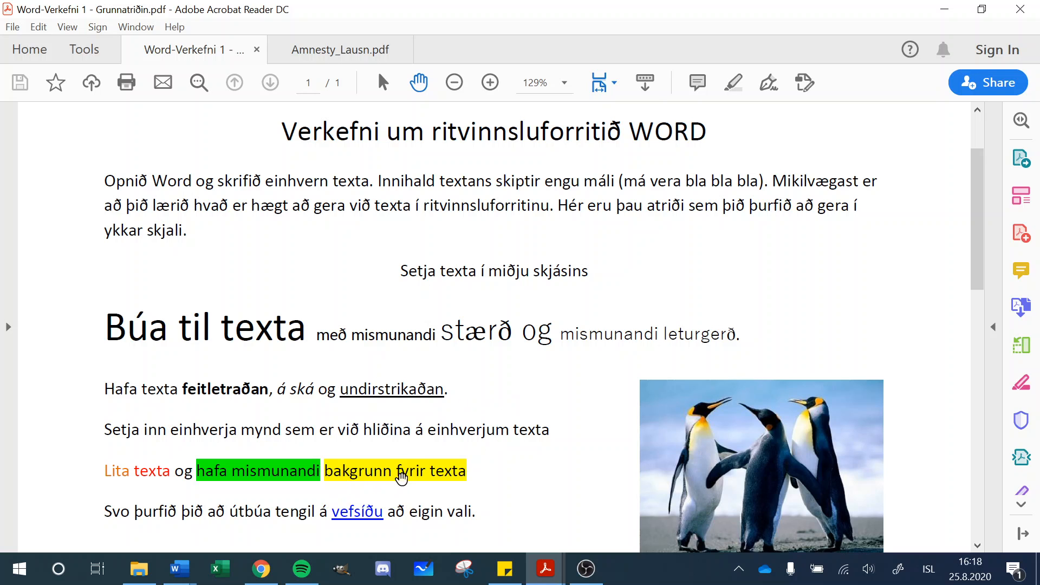
Read through the Word assignment PDF from the text formatting tasks down to the table and footnote.
scroll(400, 476, "down", 3)
scroll(402, 479, "down", 2)
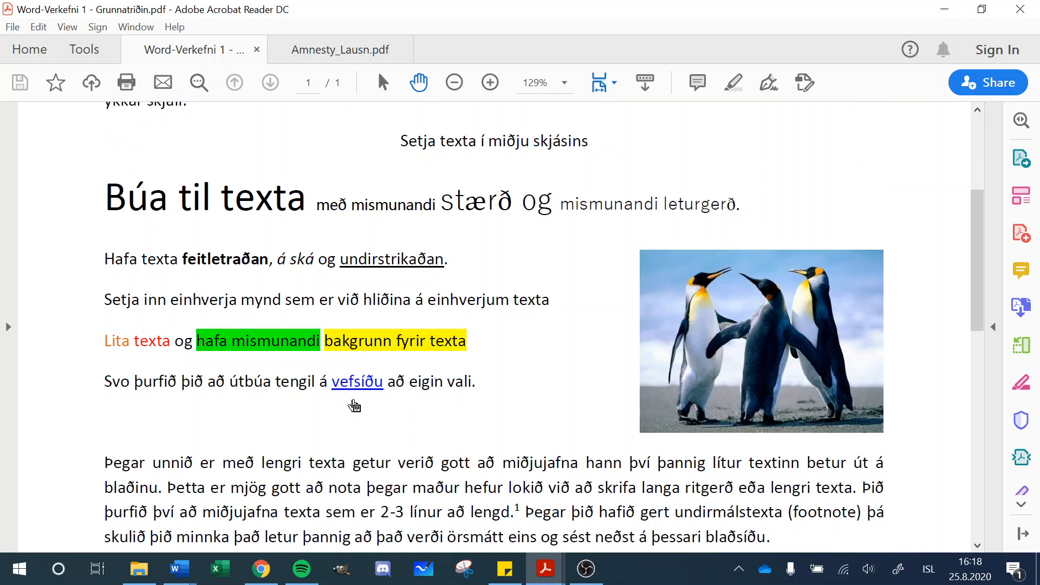
scroll(355, 401, "down", 2)
scroll(355, 395, "down", 3)
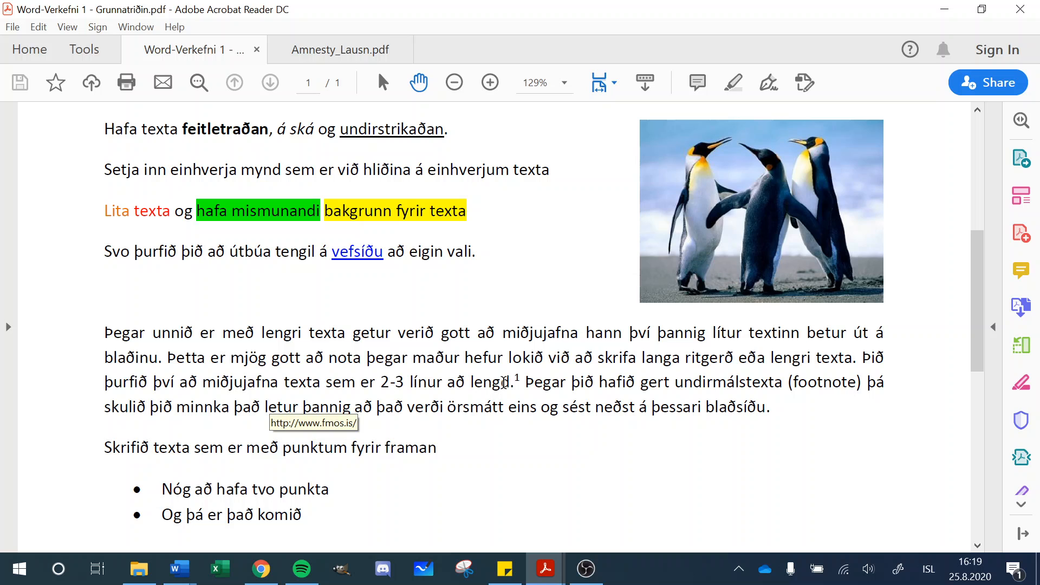
scroll(504, 383, "down", 4)
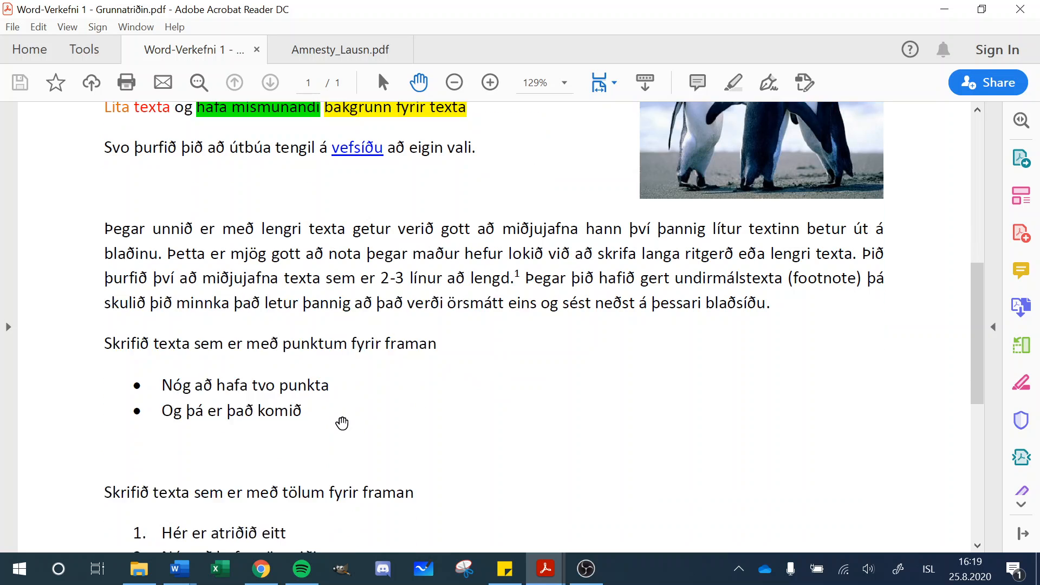
scroll(342, 423, "down", 5)
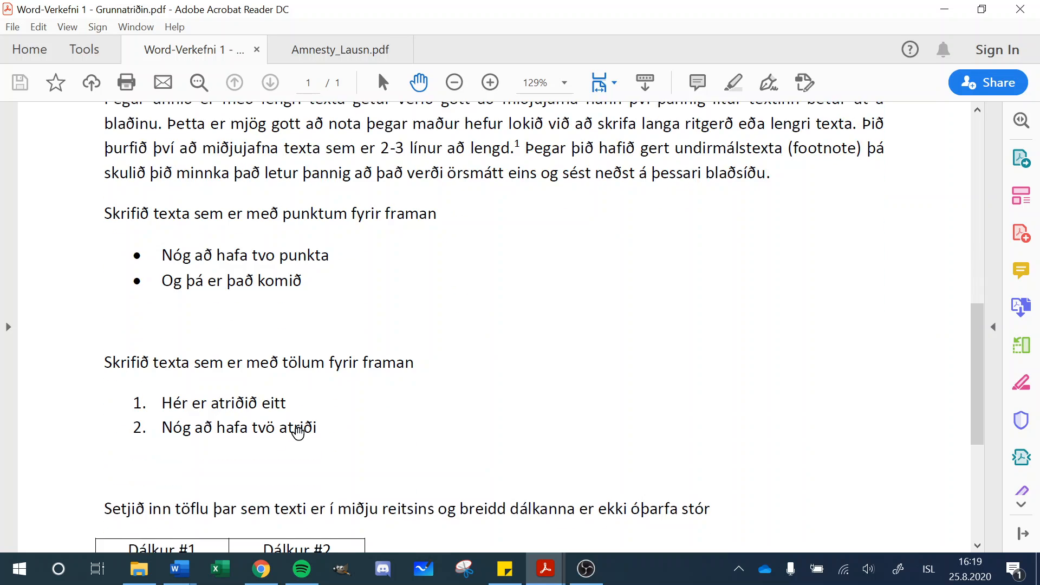
scroll(315, 430, "down", 9)
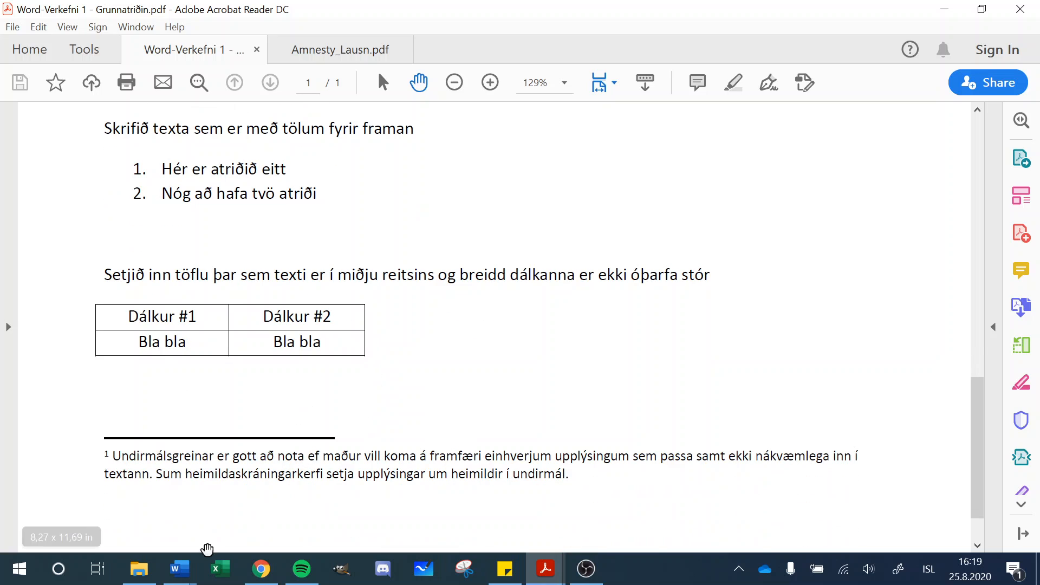
Switch to the blank Word document and enter seven filler lines: Sdfsdffds, Sfd, Sdsdsdf, Sdfsdfds, Dfgdfgfgd, Fdggddfgfd and Dfgfddfgd.
mouse_move(179, 569)
left_click(419, 514)
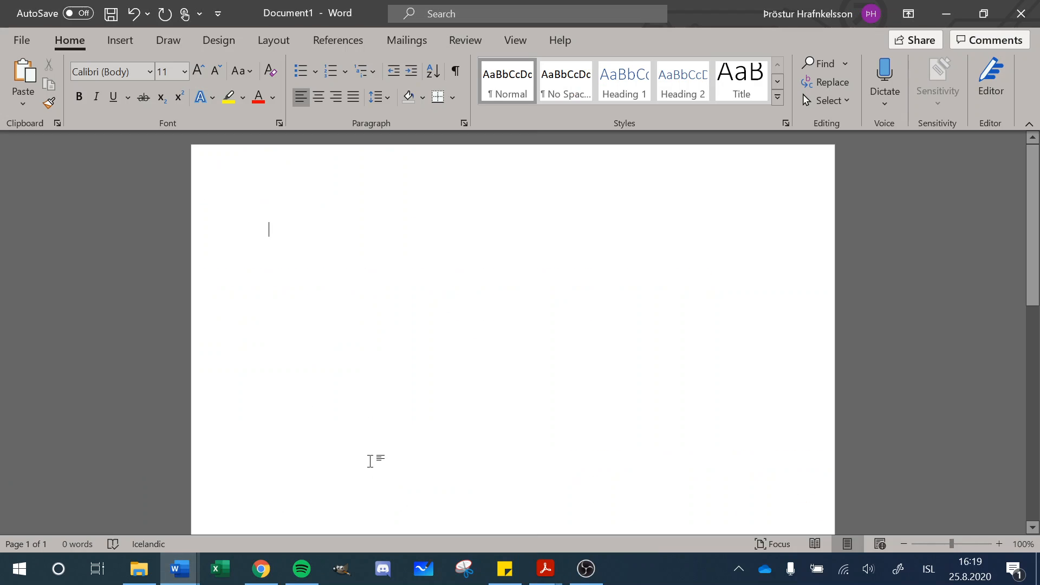
type("sdfsdffds")
key("Return")
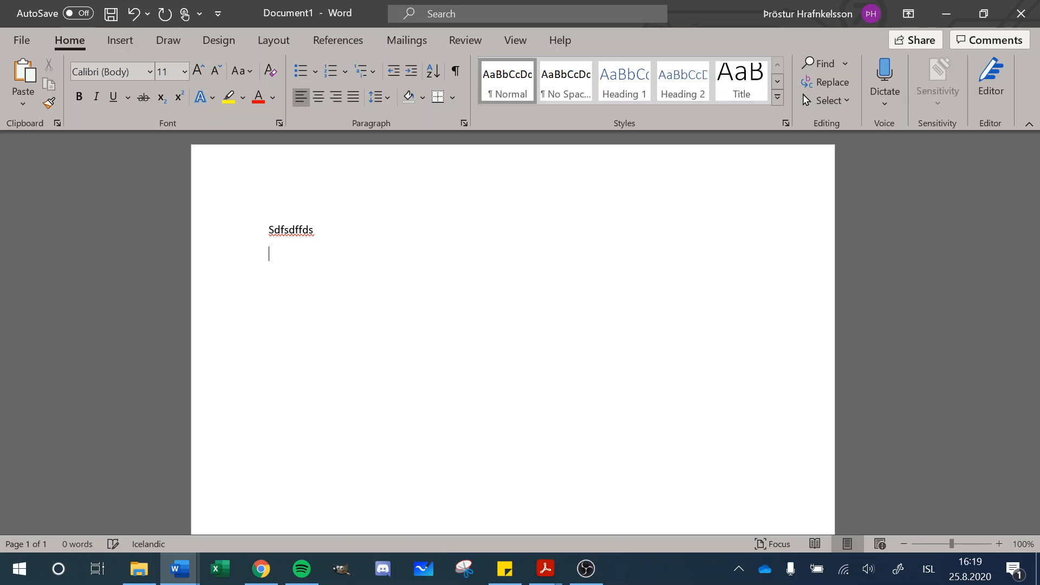
type("sdsdsdf")
key("Return")
type("sdfsdfds")
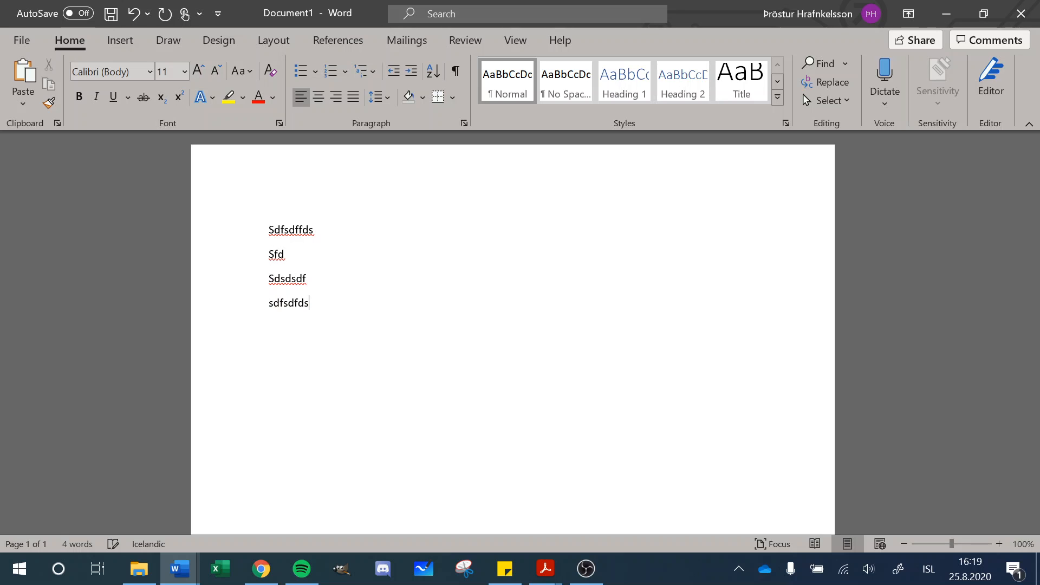
key("Return")
type("dfgdfgfgd")
key("Return")
type("fdggddfgfd")
key("Return")
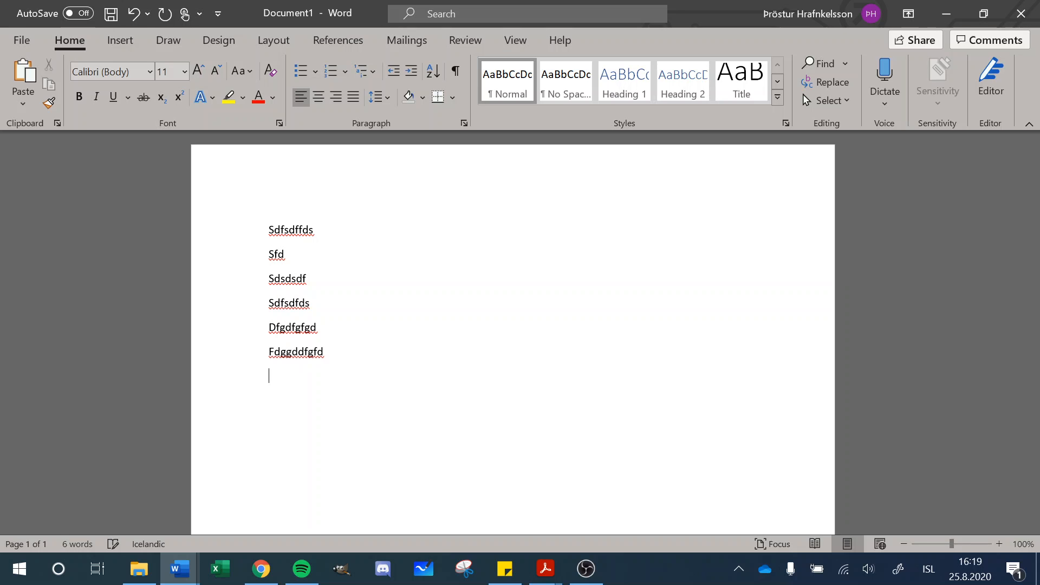
type("dfgfddfgd")
key("Return")
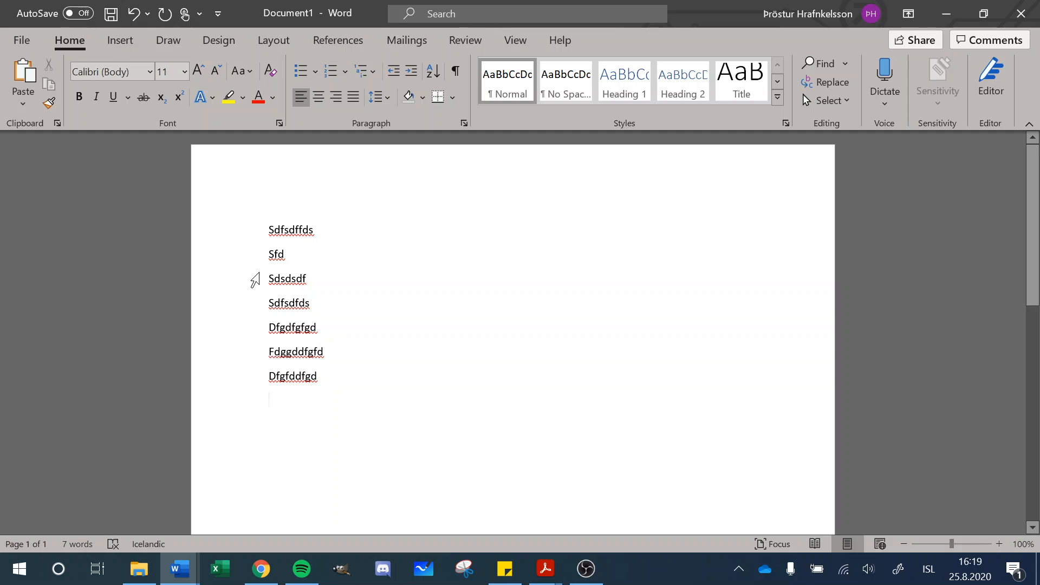
Enlarge the first line, Sdfsdffds, to font size 18.
triple_click(274, 225)
left_click(202, 74)
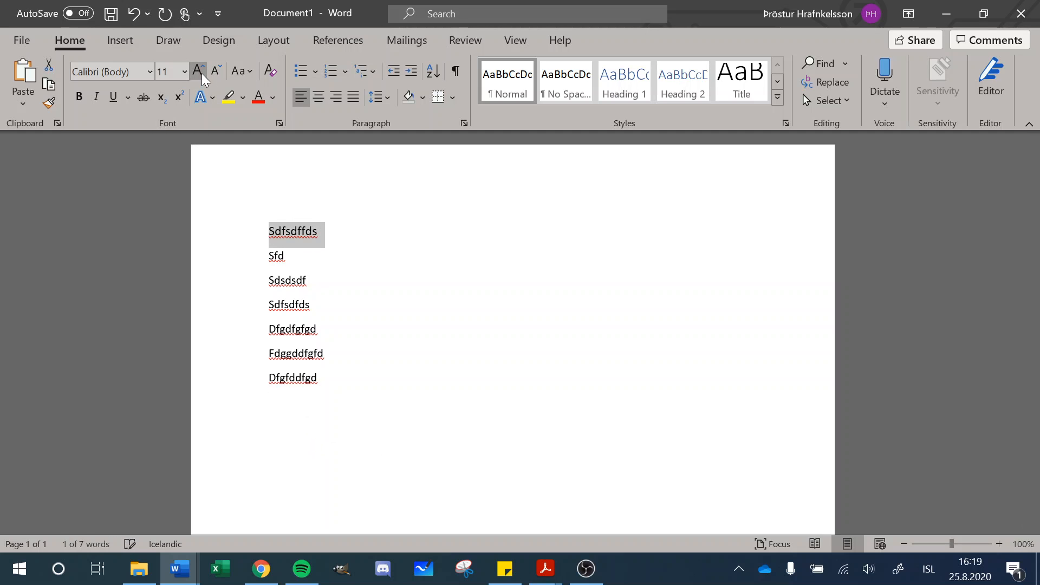
left_click(201, 73)
left_click(198, 71)
left_click(199, 71)
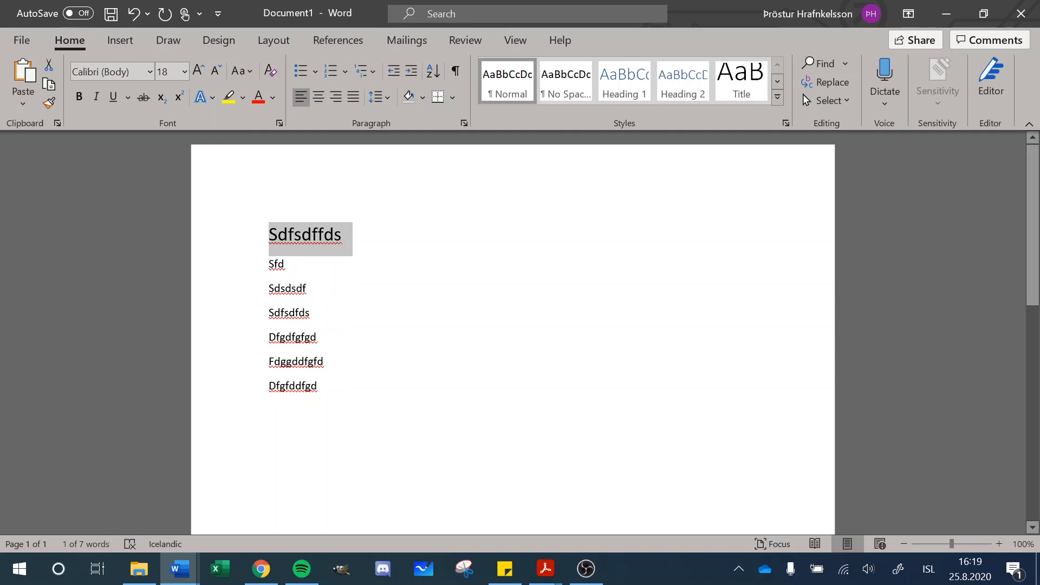
Make the second line, Sfd, bold and the third line, Sdsdsdf, italic.
left_click(244, 269)
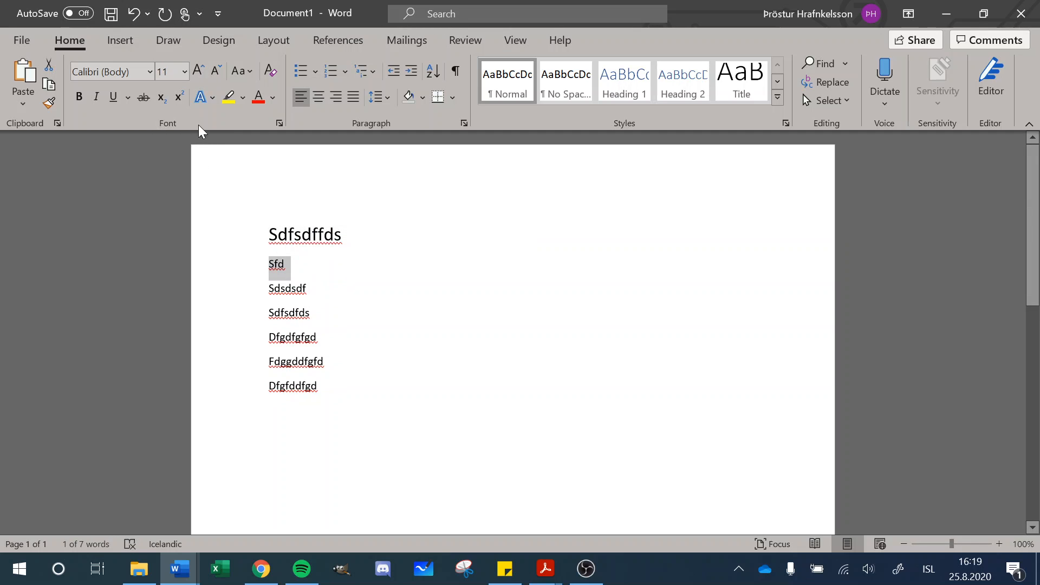
left_click(79, 96)
left_click(244, 292)
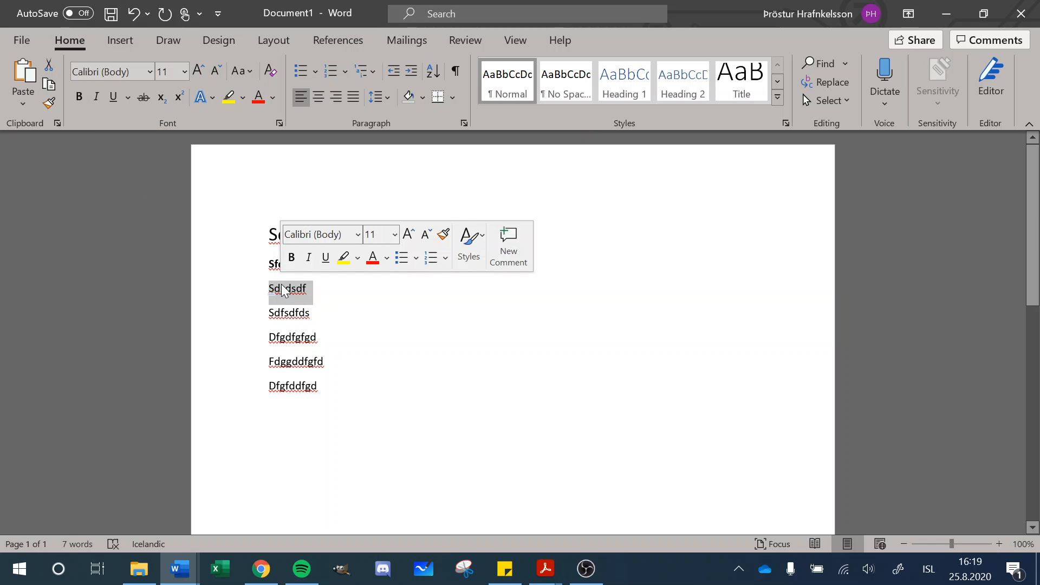
left_click(96, 97)
Underline the fourth line, Sdfsdfds, and change the fifth line's font to Aharoni.
left_click(244, 317)
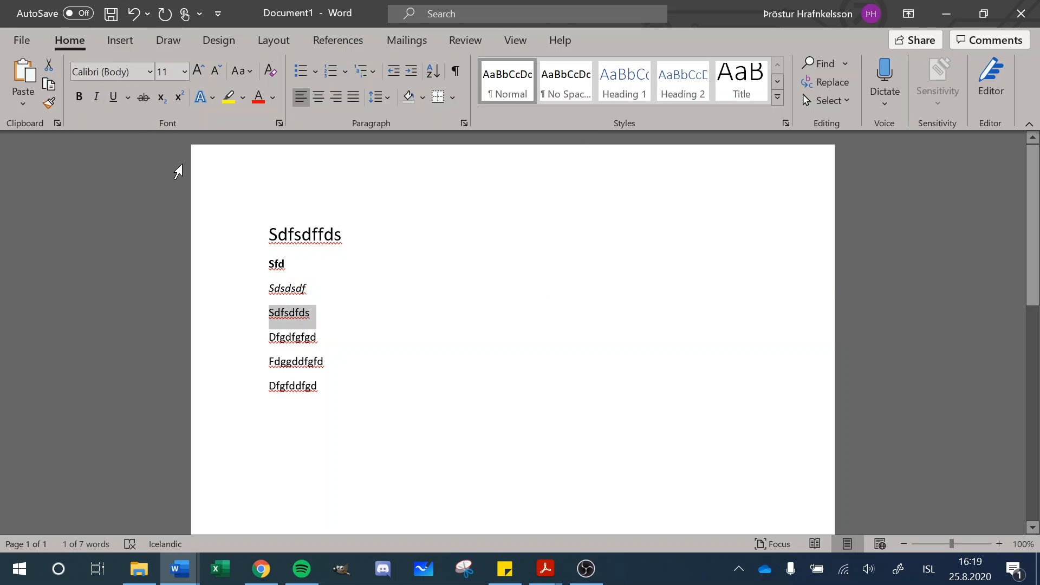
left_click(113, 96)
left_click(244, 342)
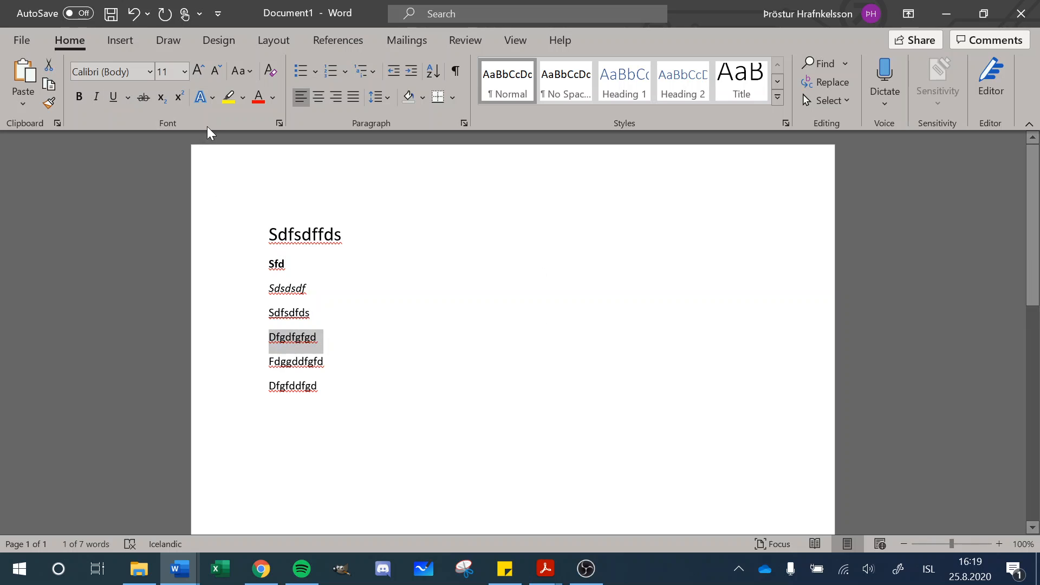
left_click(150, 71)
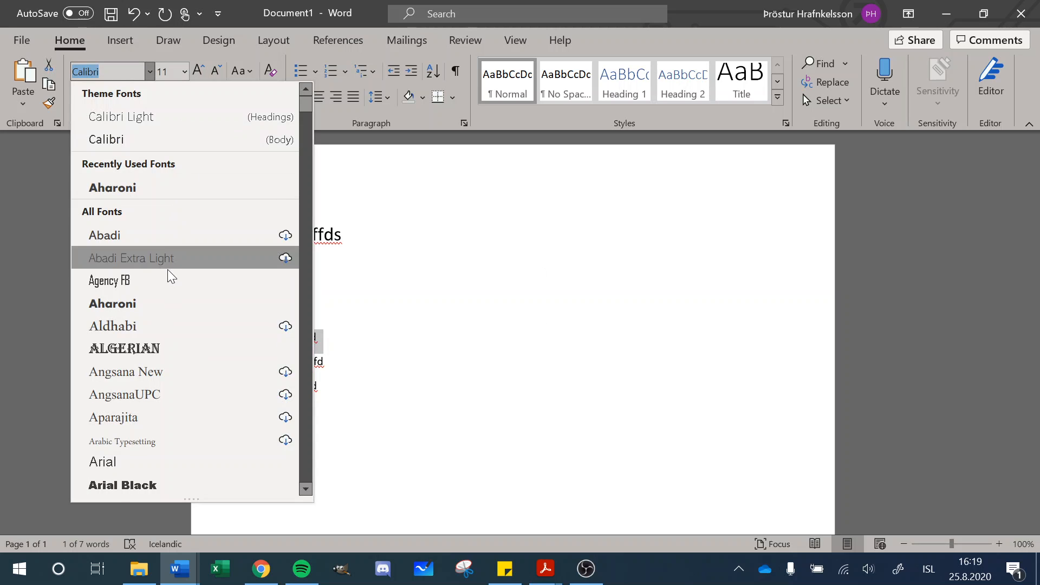
left_click(164, 308)
Insert the soda picture from the Desktop folder at the end of the sixth line, Fdggddfgfd.
left_click(325, 359)
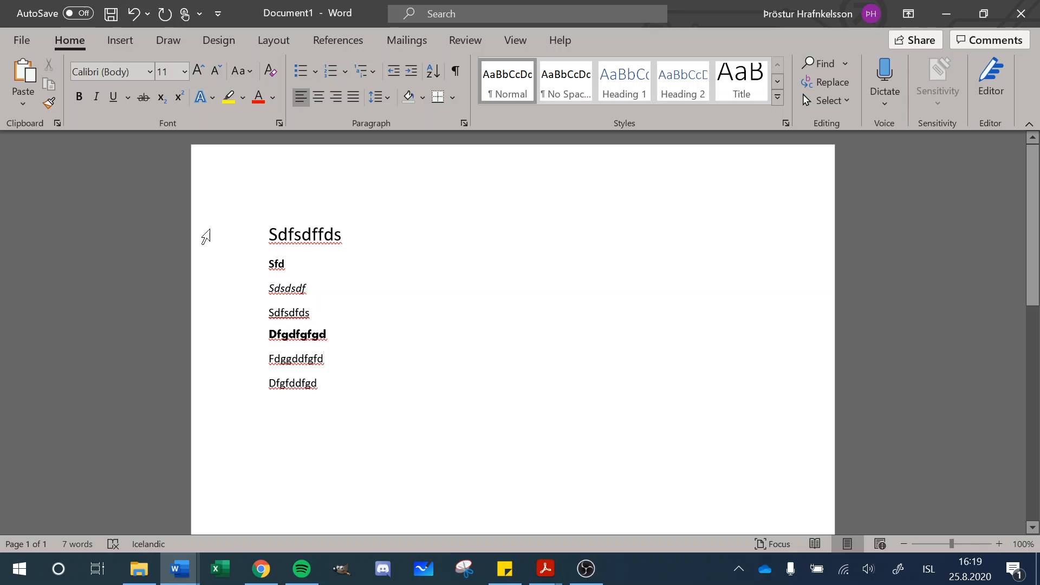
left_click(120, 43)
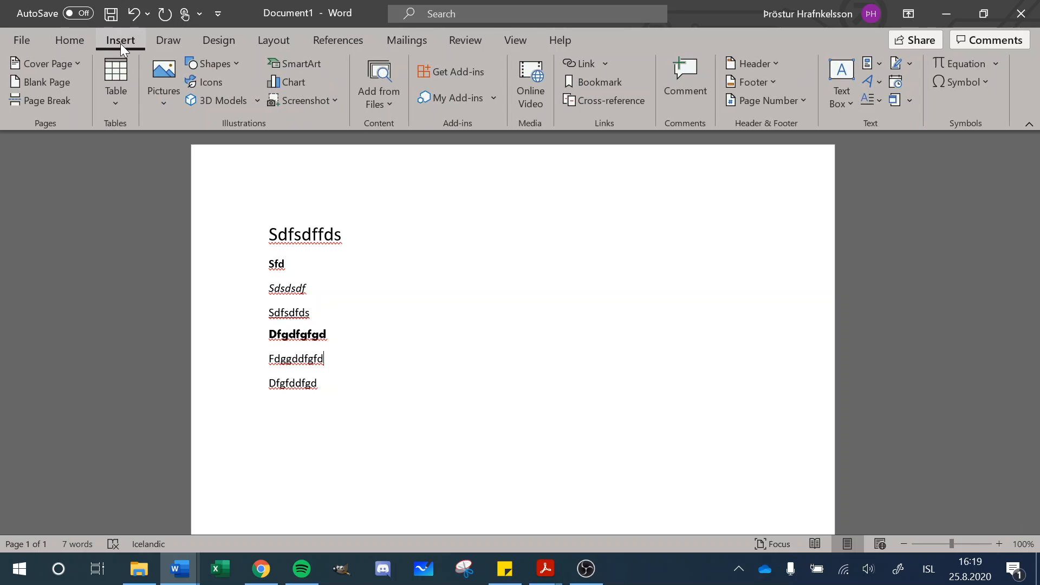
left_click(156, 73)
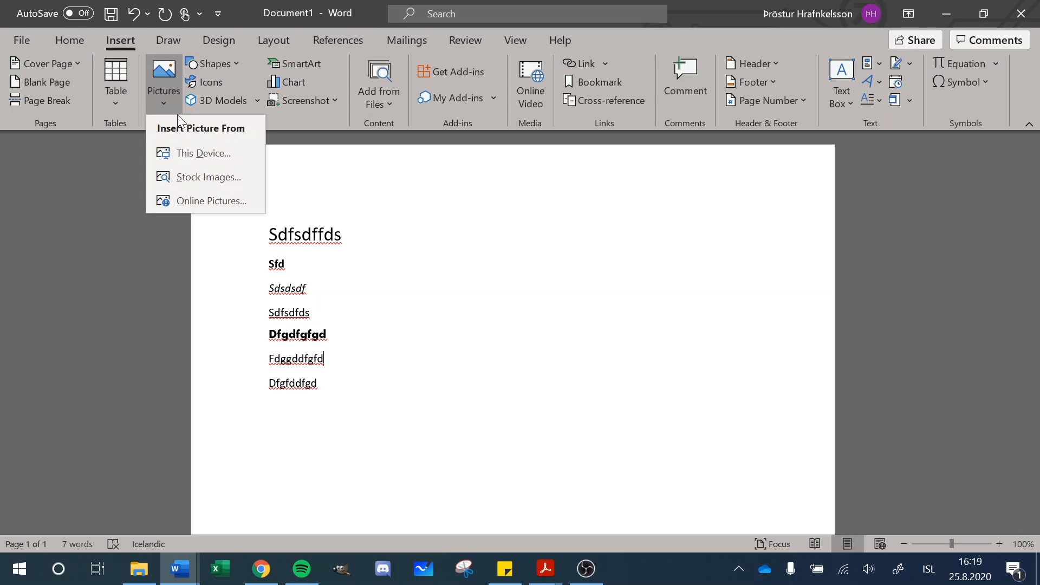
left_click(184, 147)
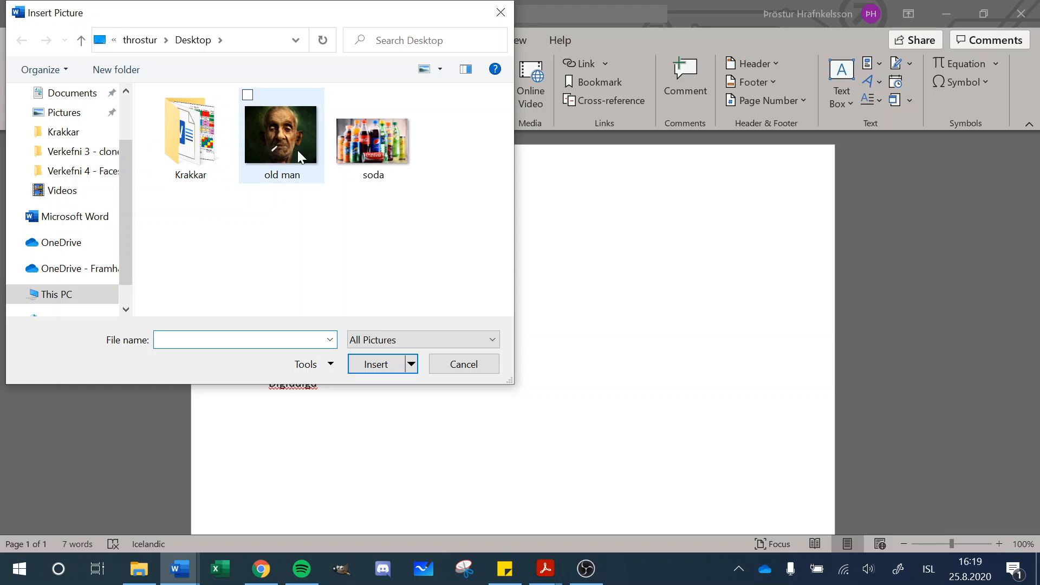
double_click(350, 147)
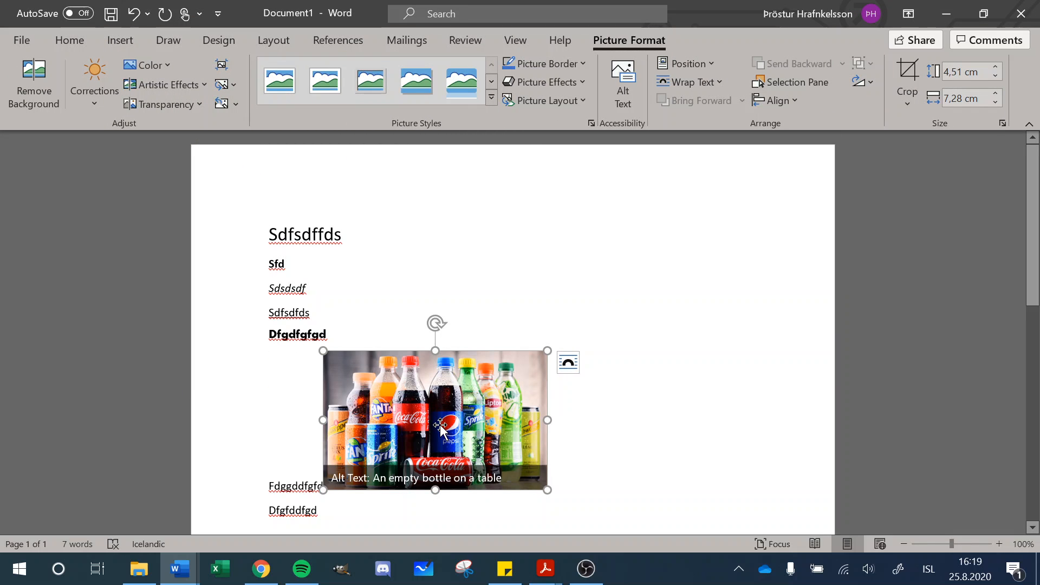
Try to move the inline soda picture freely into the empty space beside the text lines.
left_click_drag(440, 426, 528, 310)
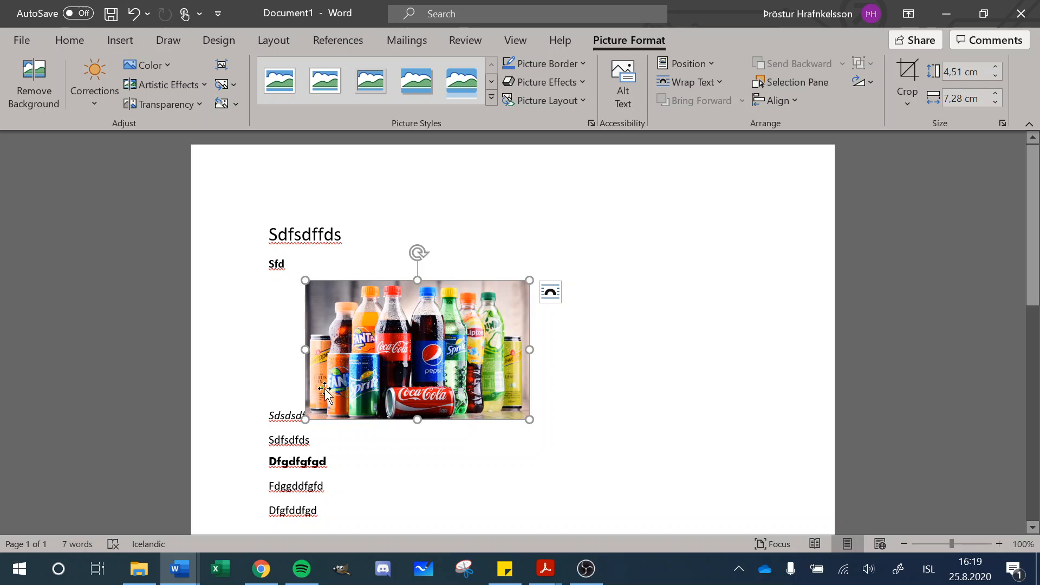
left_click_drag(414, 373, 507, 390)
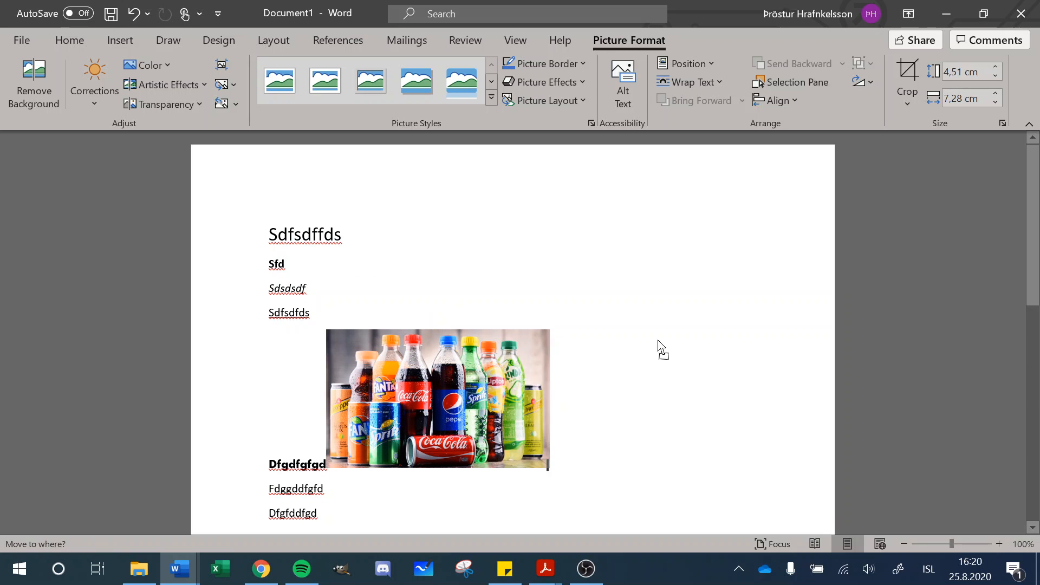
left_click_drag(498, 353, 663, 325)
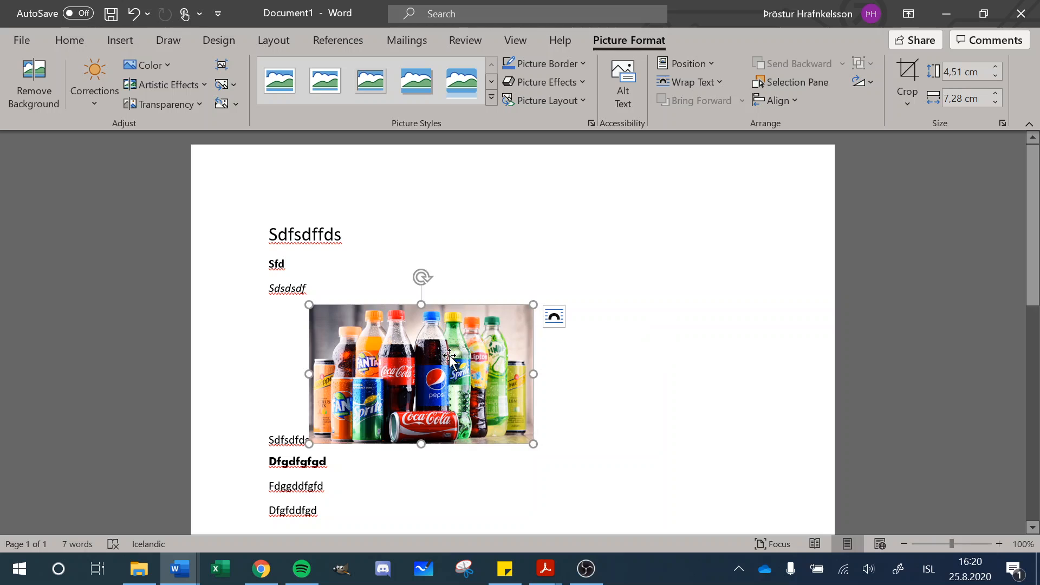
left_click_drag(451, 360, 660, 299)
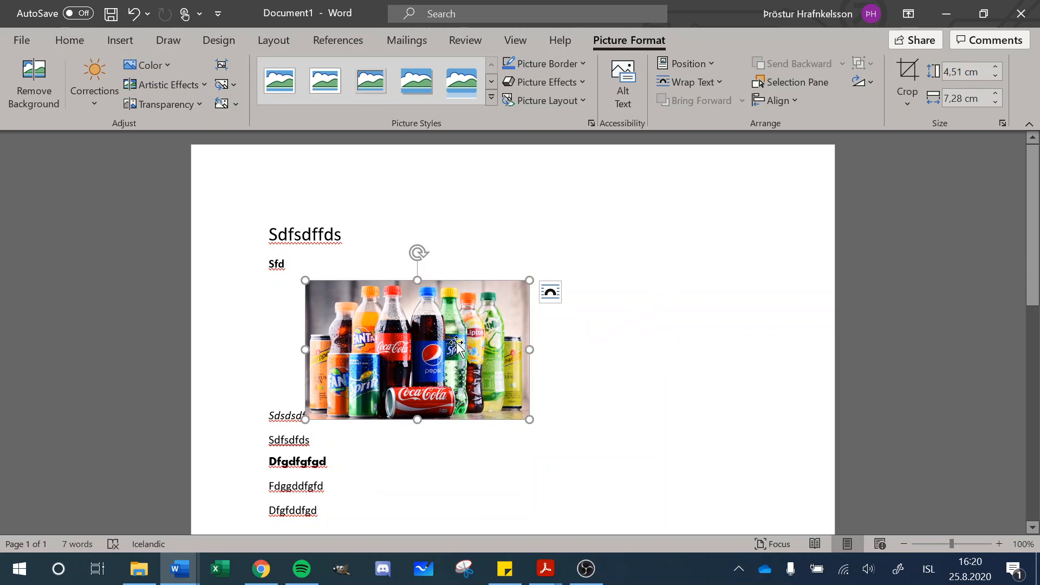
Set the soda picture's text wrapping to Tight and place it beside the text, near the page's right margin.
left_click(553, 295)
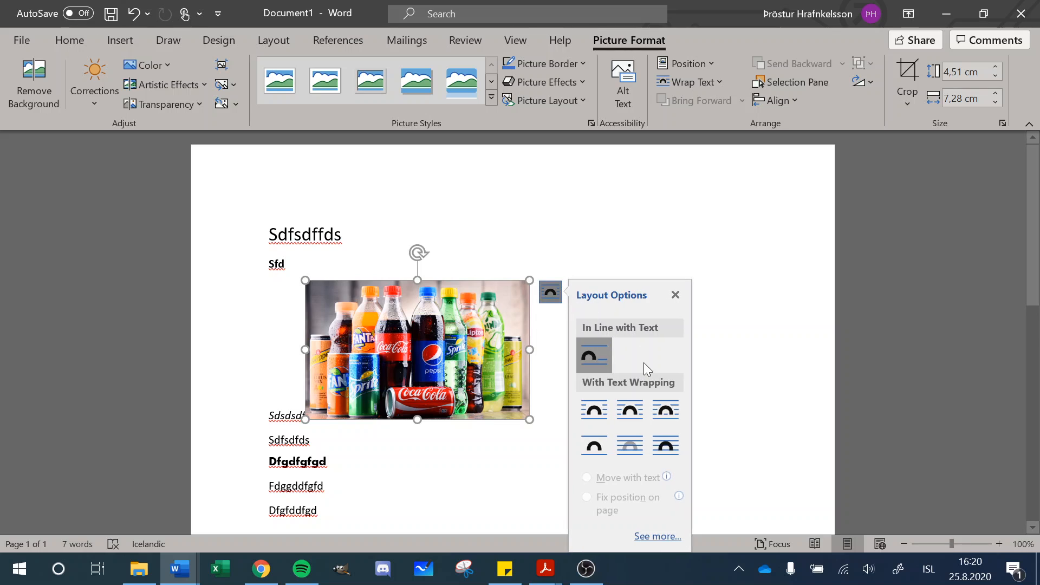
left_click(629, 411)
left_click_drag(400, 368, 600, 340)
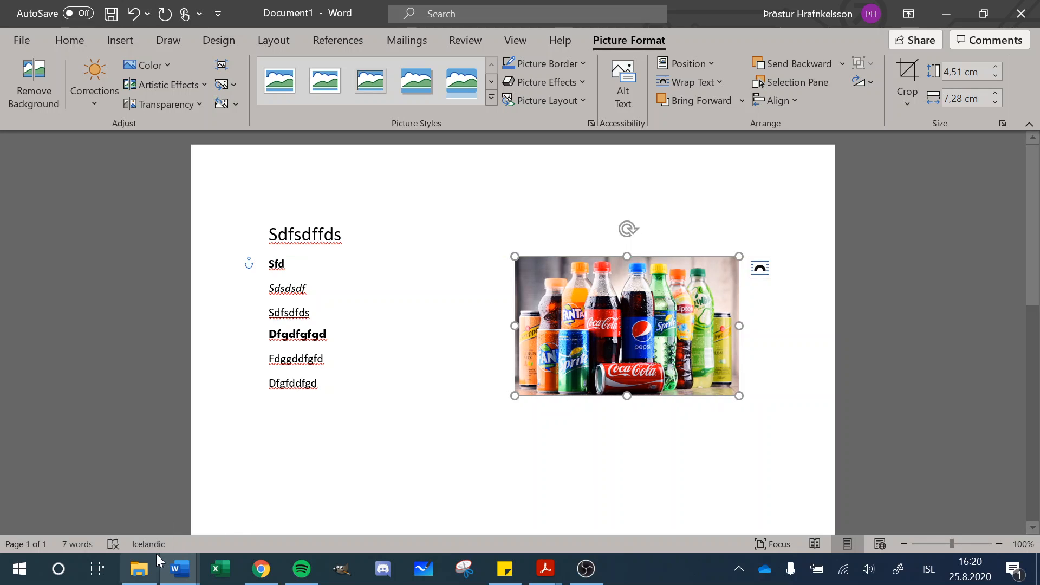
Write a three-line filler paragraph beginning "Sdfsdfsd sd f sdfds dsf", leaving one blank line below the line Dfgfddfgd.
left_click(309, 437)
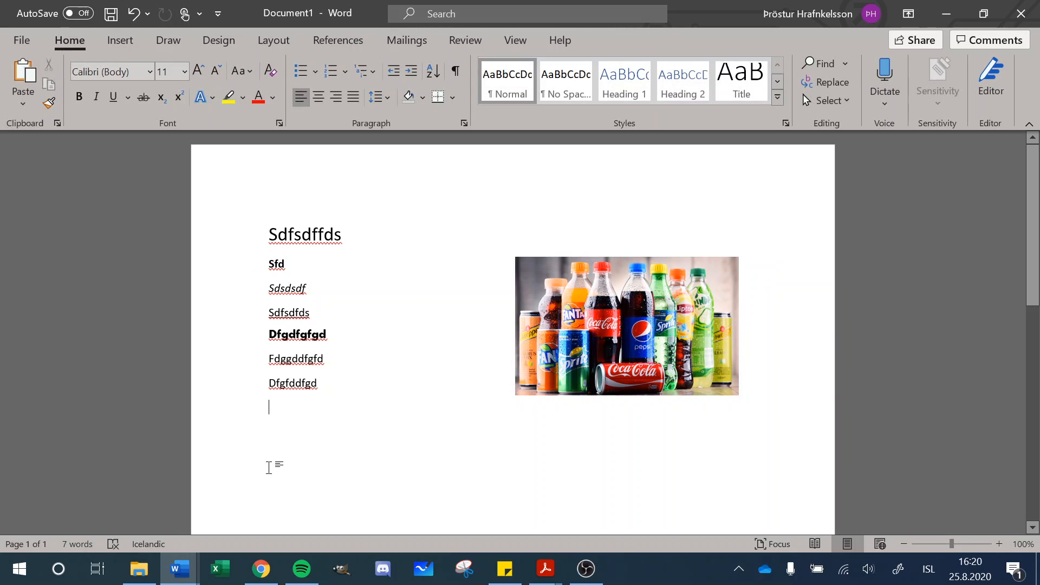
key("Return")
type("sdfsdfsd sd f sdfds")
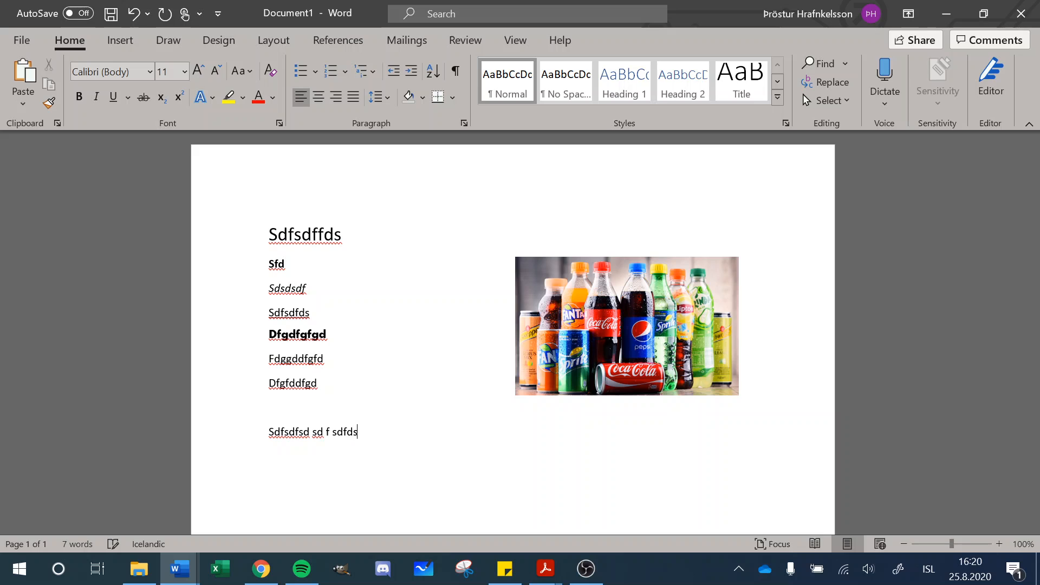
type(" dsf dsf dsf sd f sdfdfsdfs df ")
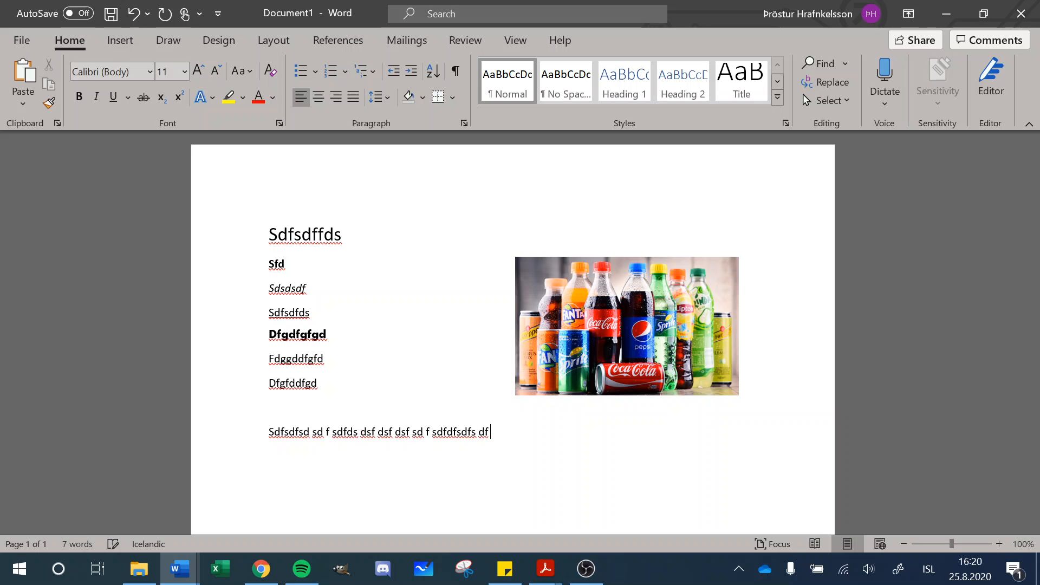
type("sd dsfsdfsdf sdfsdfsdfds dsf")
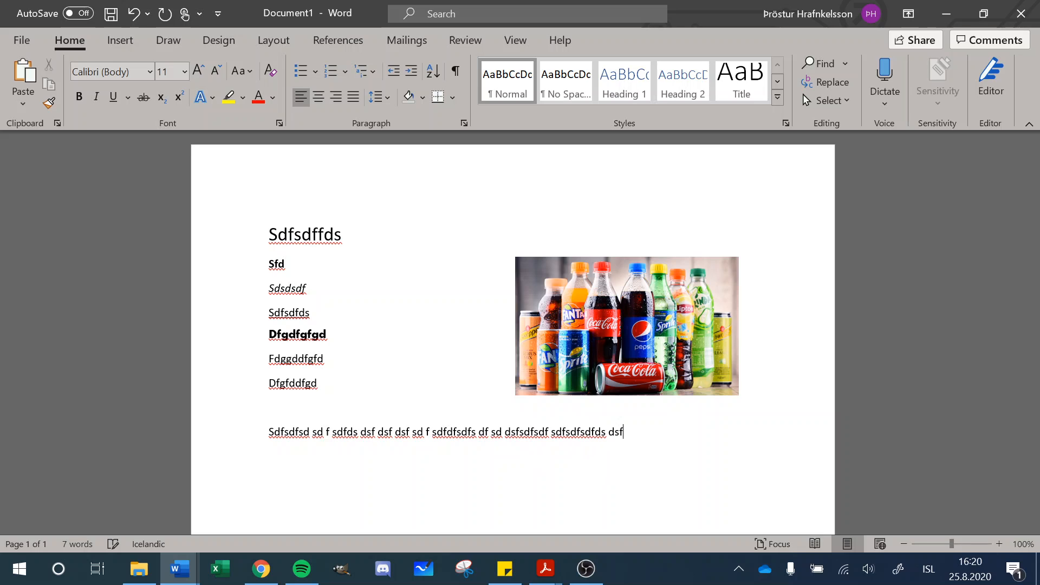
type("sddsfsd dsfs dsfsd")
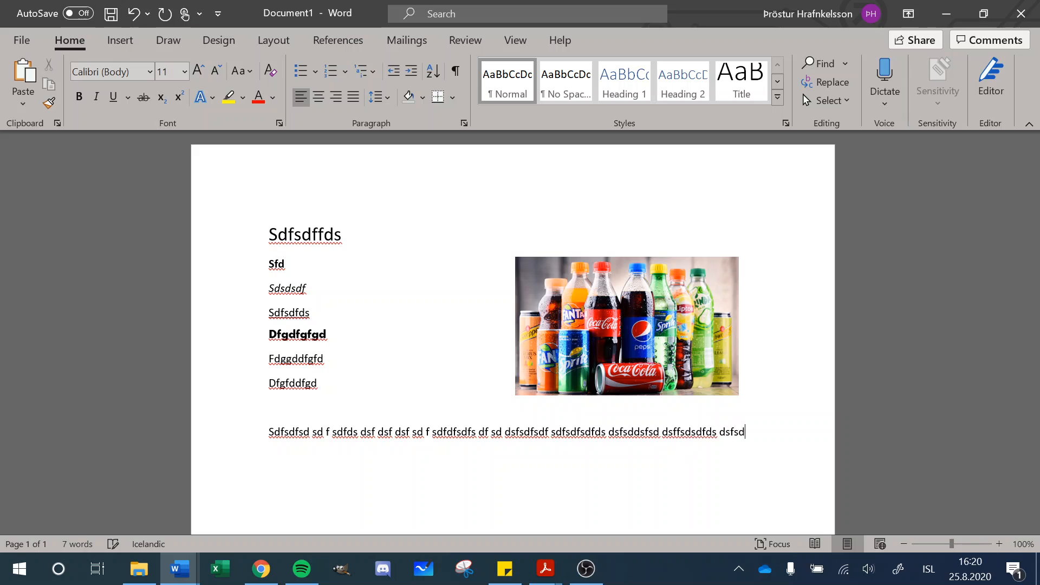
type("fds sdfsdfdsf sdfdsffdsdfsfds")
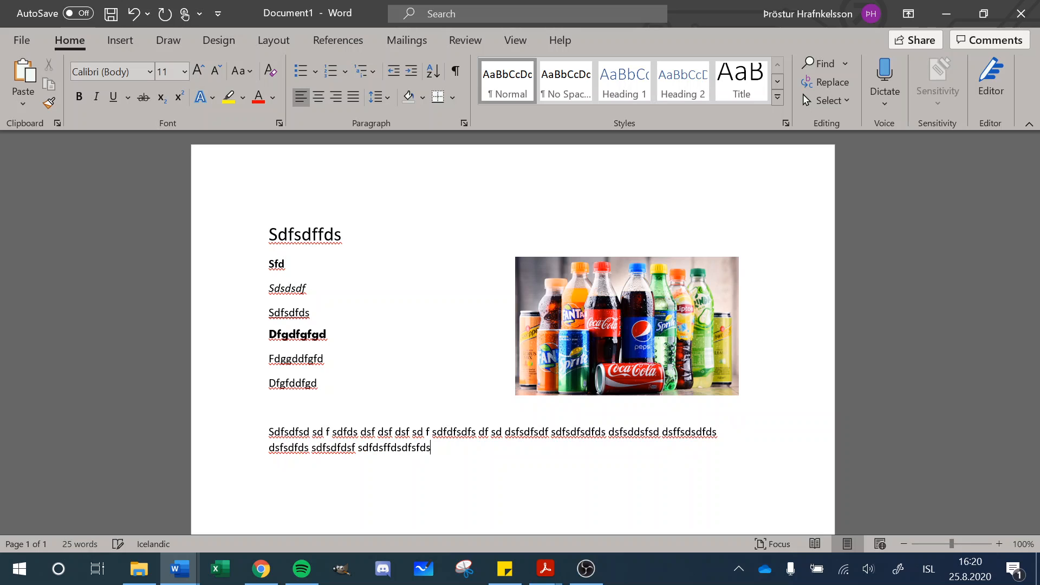
type(" dsfdfdsfdsdfsfds dsfdsdf")
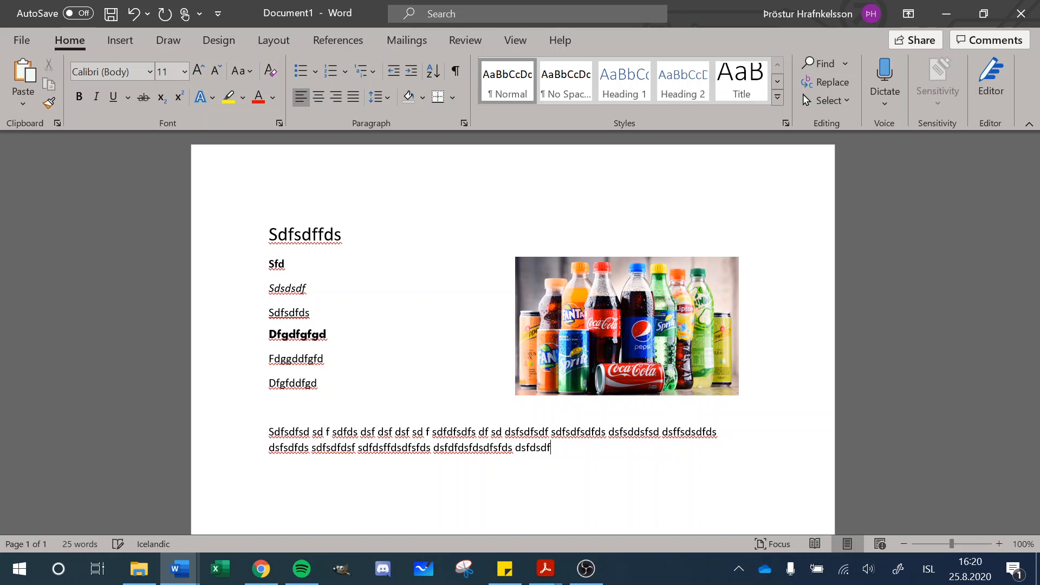
type("ffffffffffffffffffffsdf sdf")
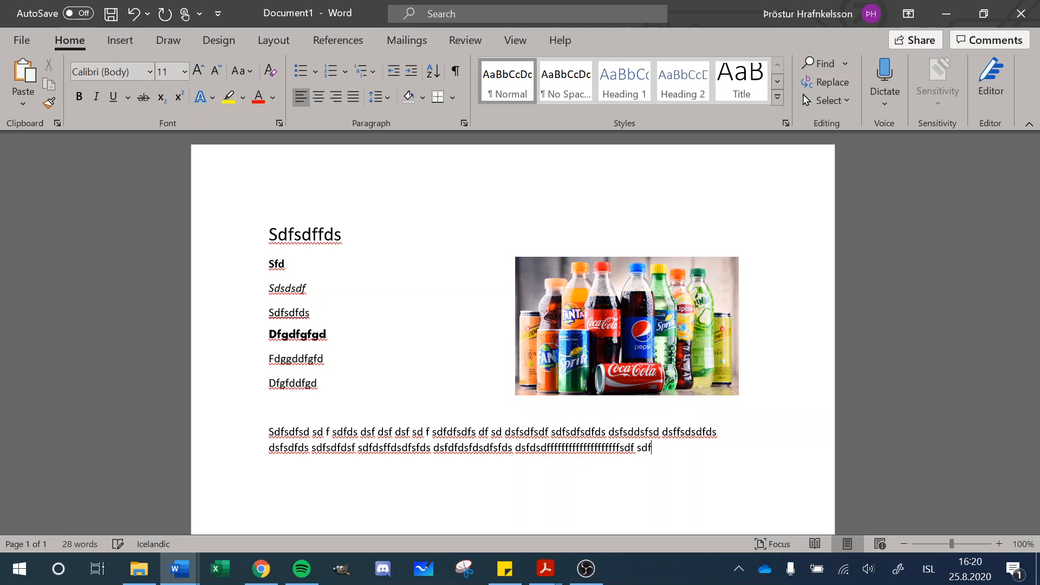
type("ffffffffffffffffffffffffffffffffffff")
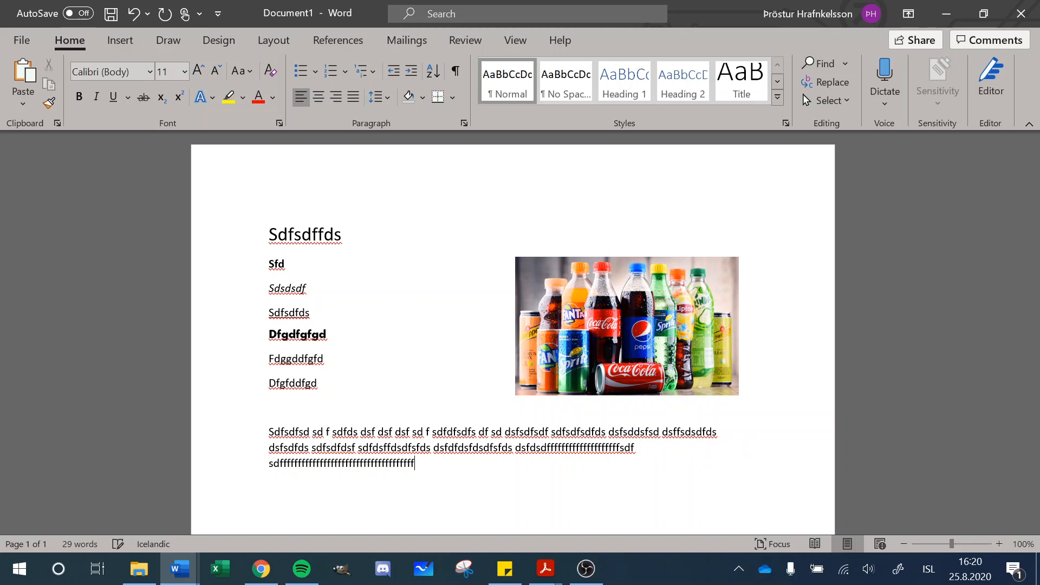
type(" sdffffffffffffff")
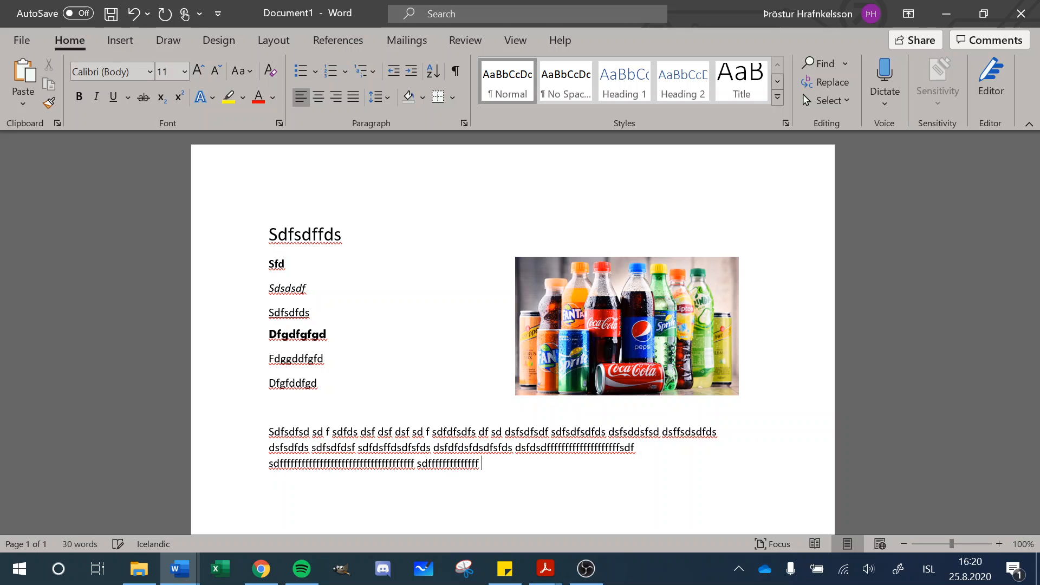
Split the long sdfff word that starts the filler paragraph's third line with a space, and justify the whole paragraph.
left_click(327, 460)
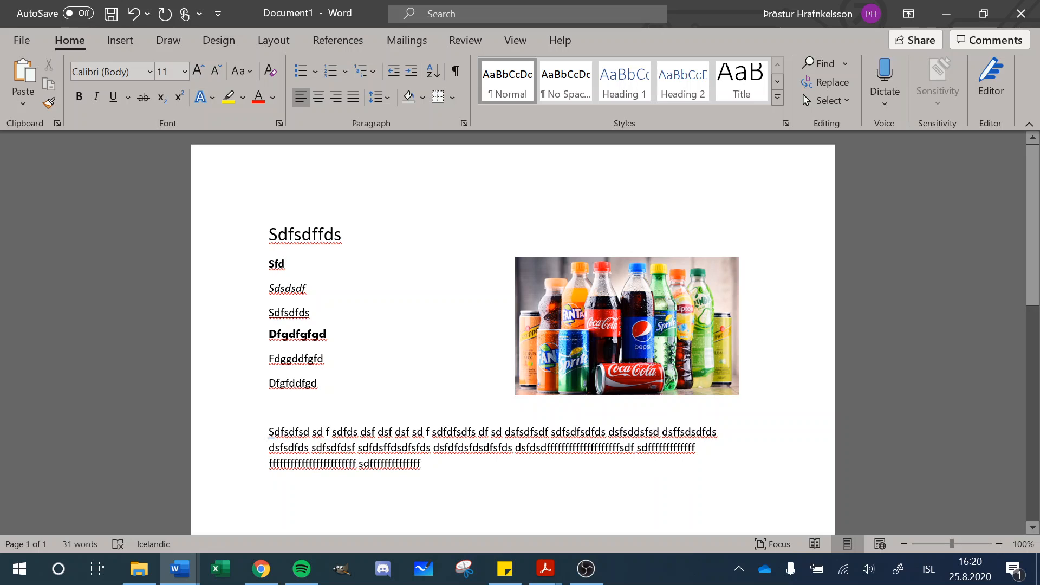
triple_click(287, 432)
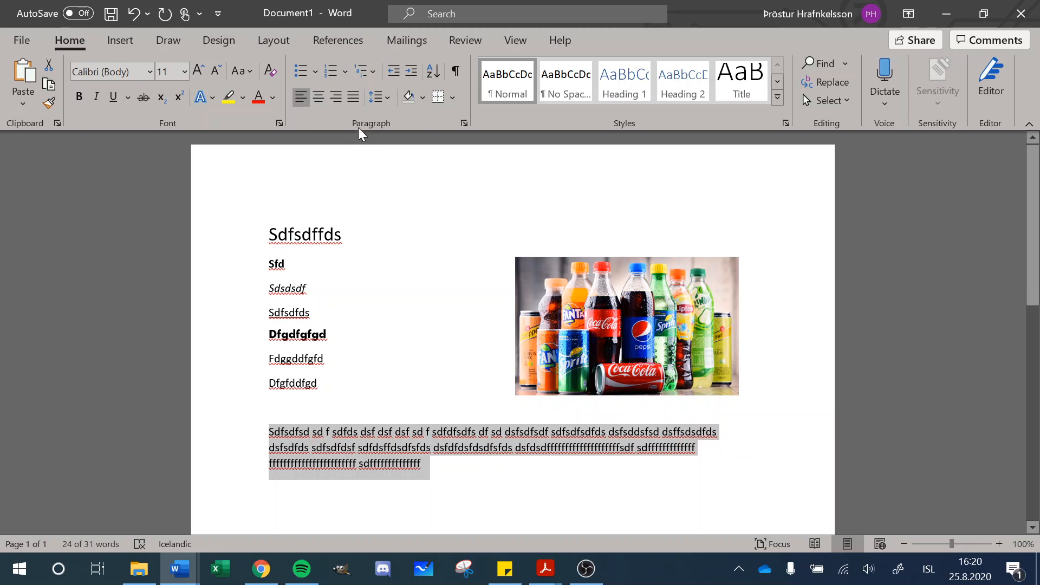
left_click(356, 98)
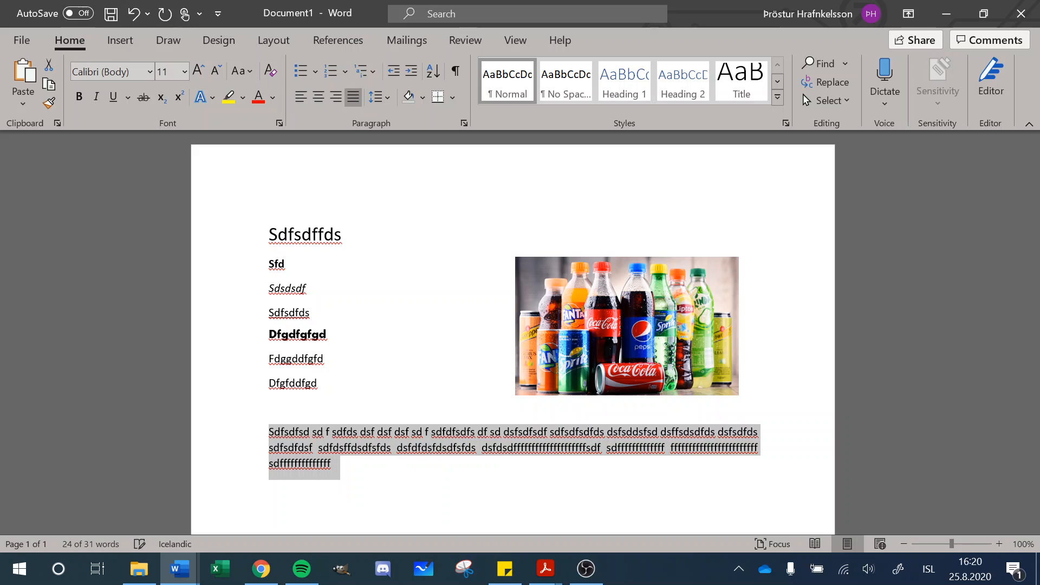
left_click(721, 448)
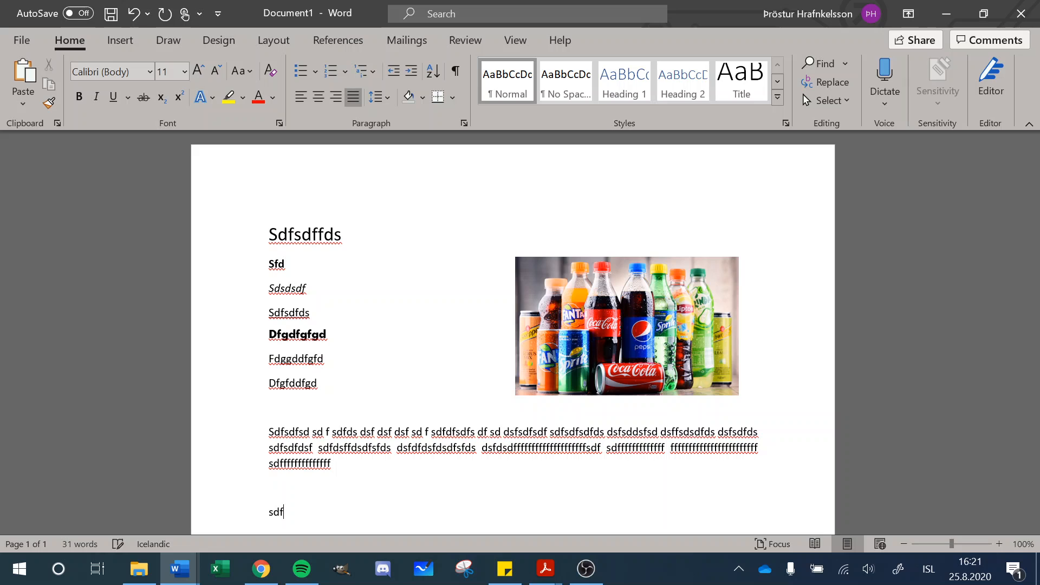
Write two short lines below the justified paragraph: Sdfsdfdsffds and Sdfsdffdsfd.
type("sdfdsffds")
key("Return")
type("sdfsdffdsfd")
key("Return")
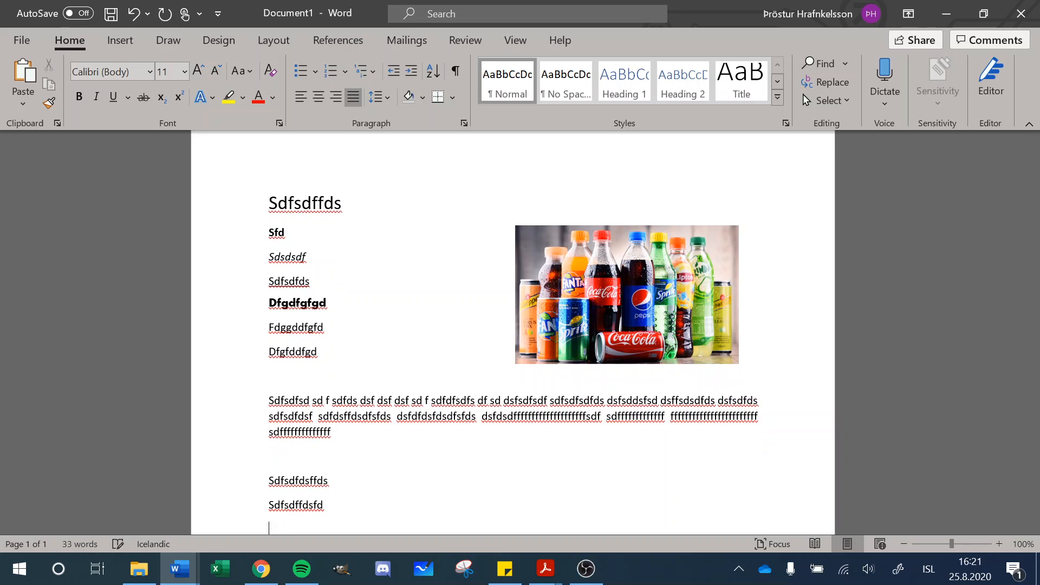
Turn the two lines Sdfsdfdsffds and Sdfsdffdsfd into a bulleted list.
scroll(513, 333, "down", 2)
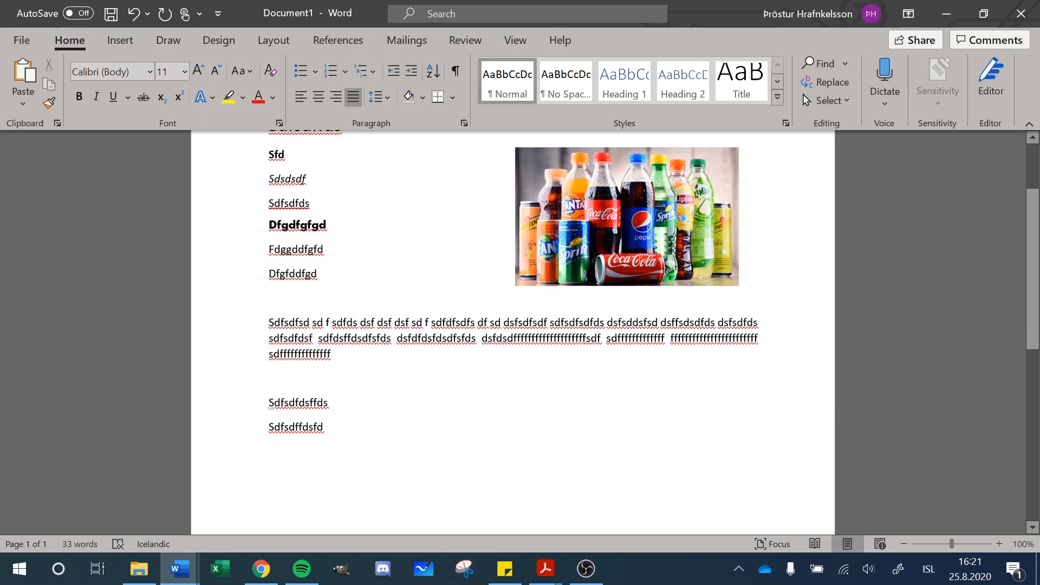
left_click_drag(270, 403, 358, 431)
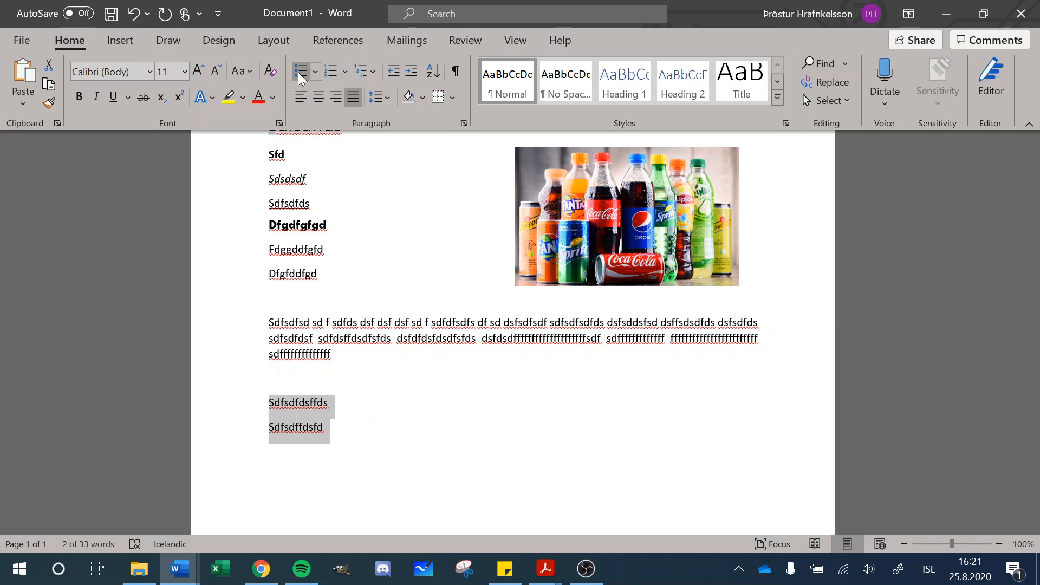
left_click(298, 72)
left_click(323, 451)
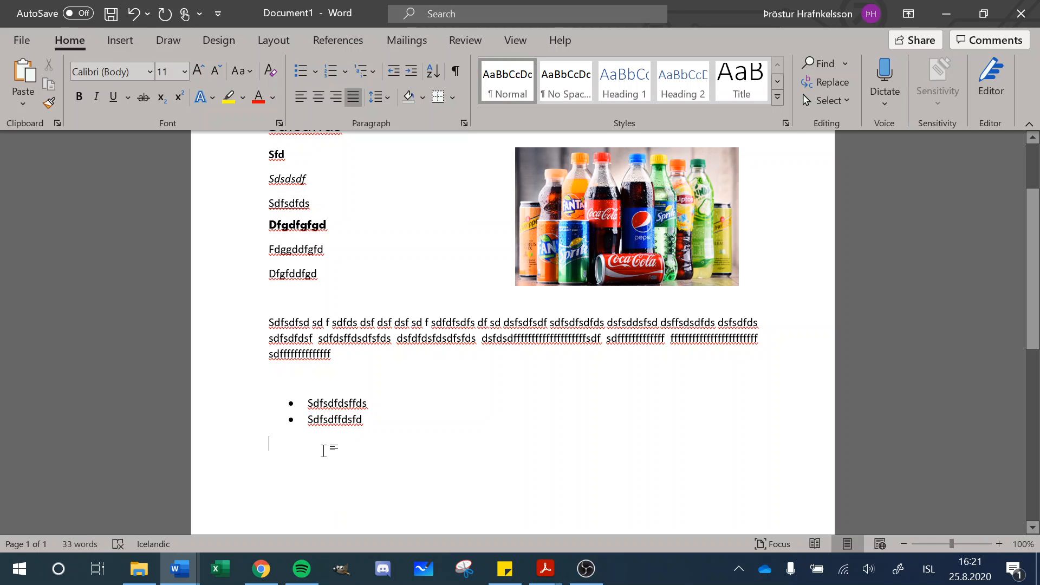
Write two more lines below the bulleted list, Sdffsdsfdsdf and Sdfdssdfsddsf, separated from it by a blank line.
key("Return")
type("Sdffsdsfdsdf")
key("Return")
type("sdfds")
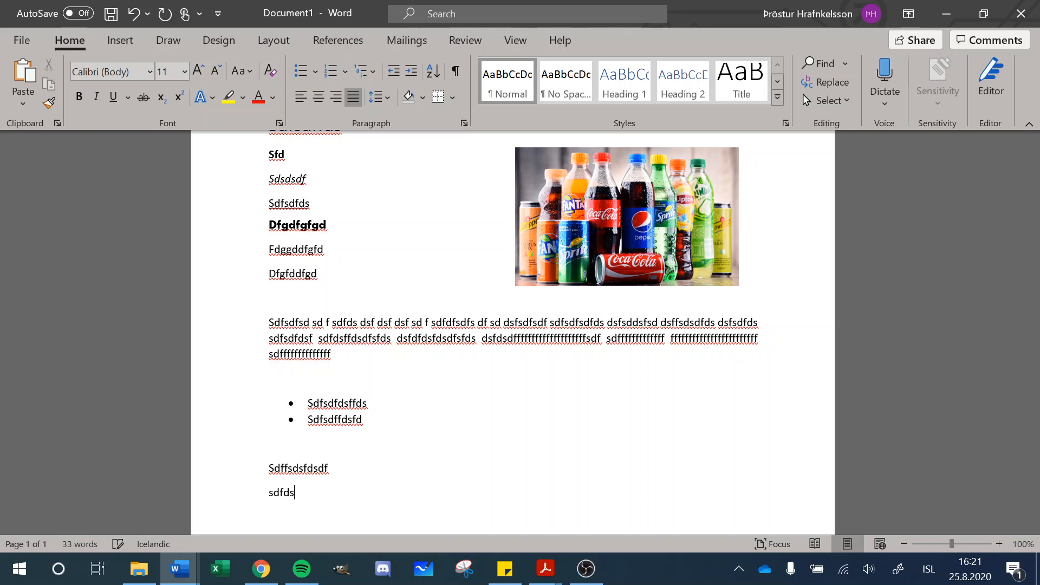
type("sdfsddsf")
key("Return")
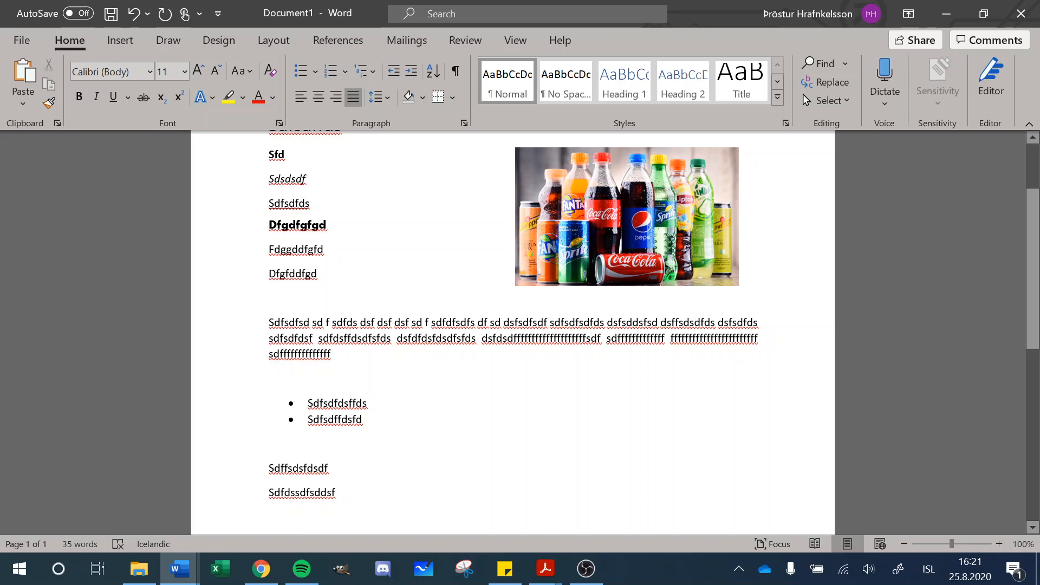
Turn the two lines Sdffsdsfdsdf and Sdfdssdfsddsf into a numbered list.
key("shift+Up")
key("shift+Up")
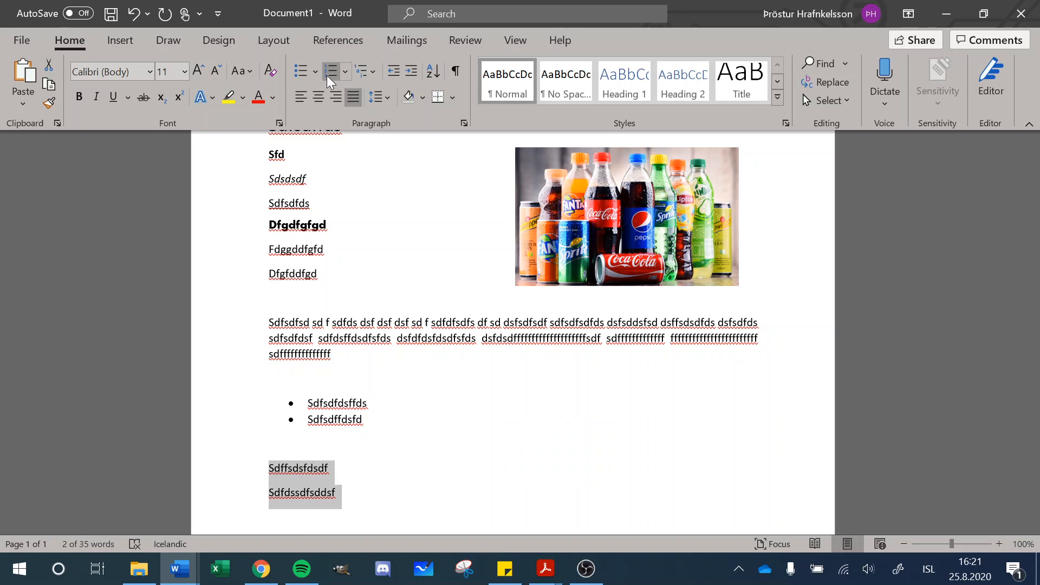
left_click(329, 72)
scroll(435, 474, "down", 3)
left_click(383, 462)
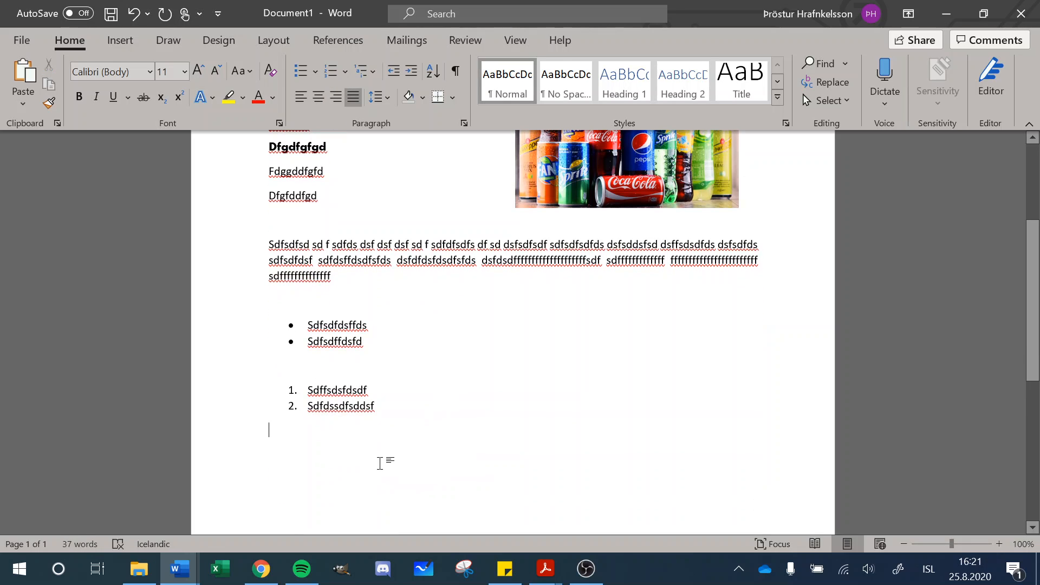
Insert a table with three columns and three rows below the numbered list.
left_click(127, 40)
left_click(121, 100)
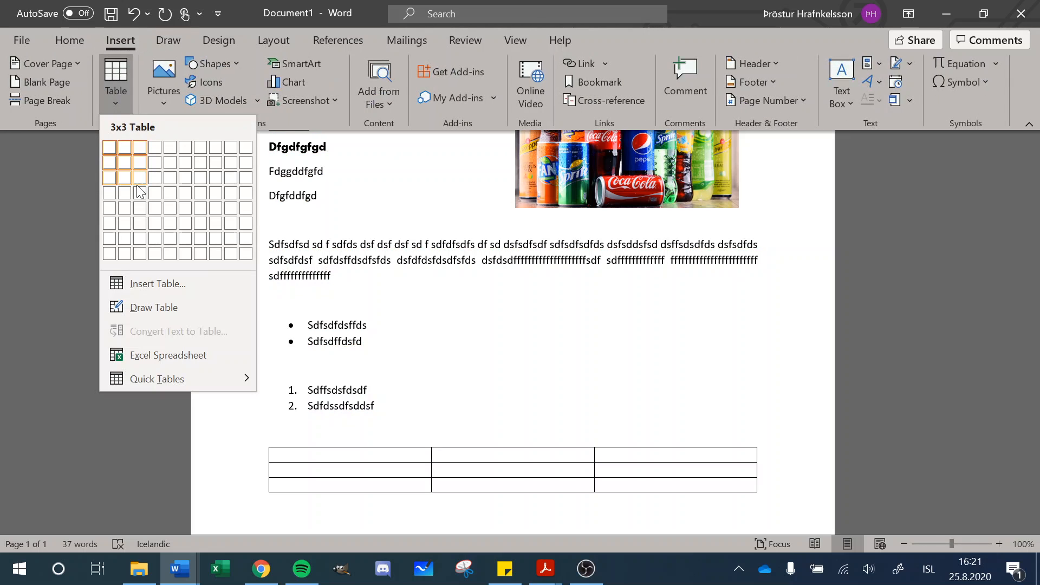
left_click(133, 169)
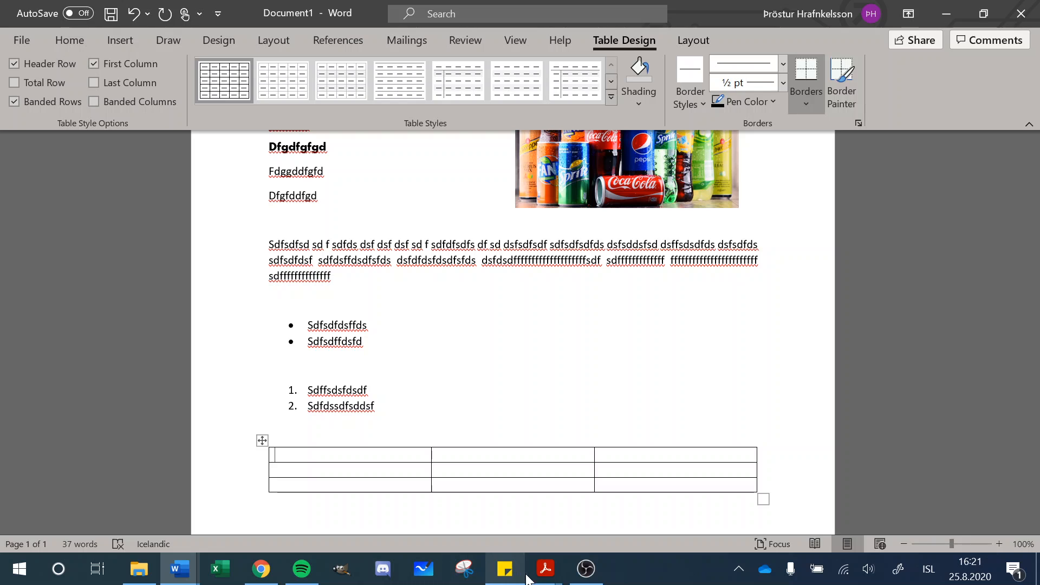
Consult the table and footnote section of the assignment PDF, copy the facebook.com address from Chrome, and return to Word.
left_click(545, 569)
left_click(477, 512)
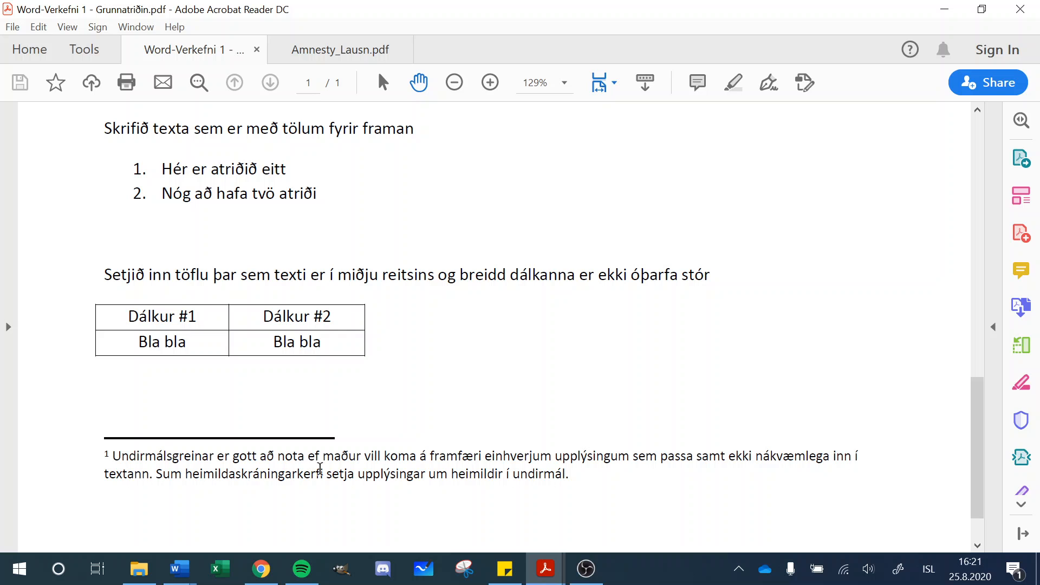
left_click(264, 568)
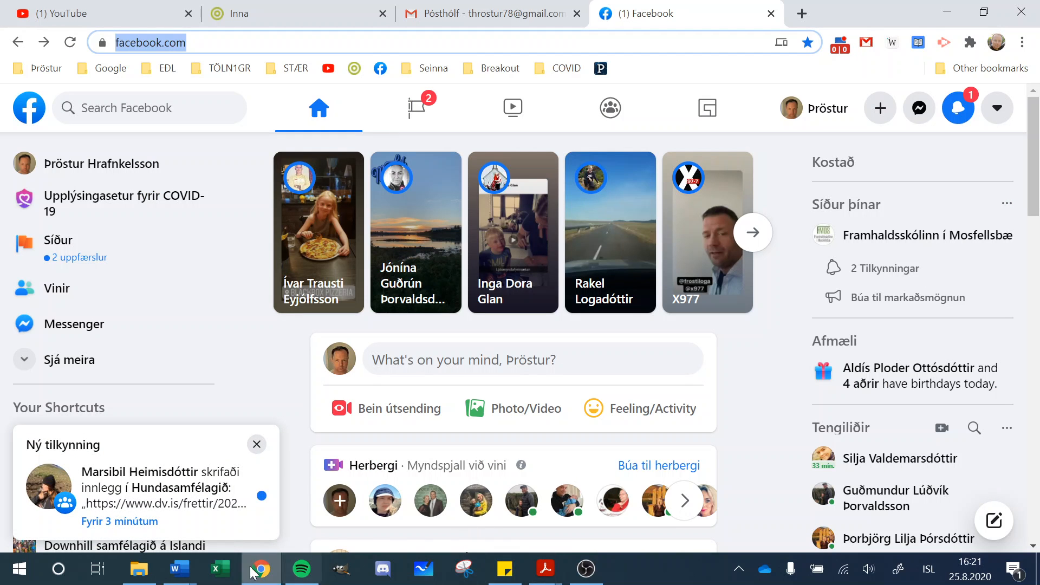
mouse_move(179, 568)
left_click(428, 485)
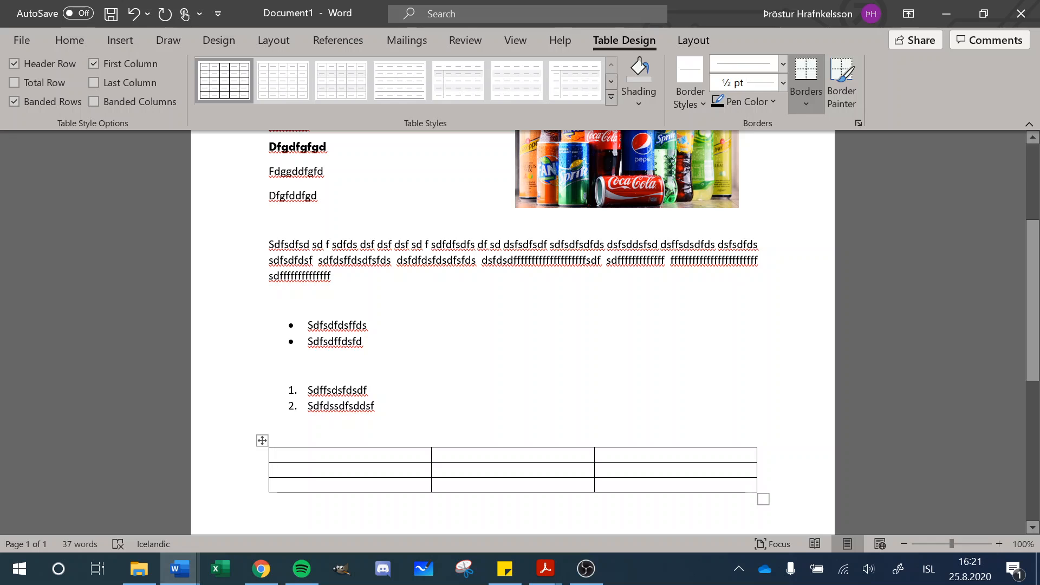
Examine the recent link targets offered for the word sdfdsffdsdfsfds in the justified paragraph's second line.
left_click(392, 261)
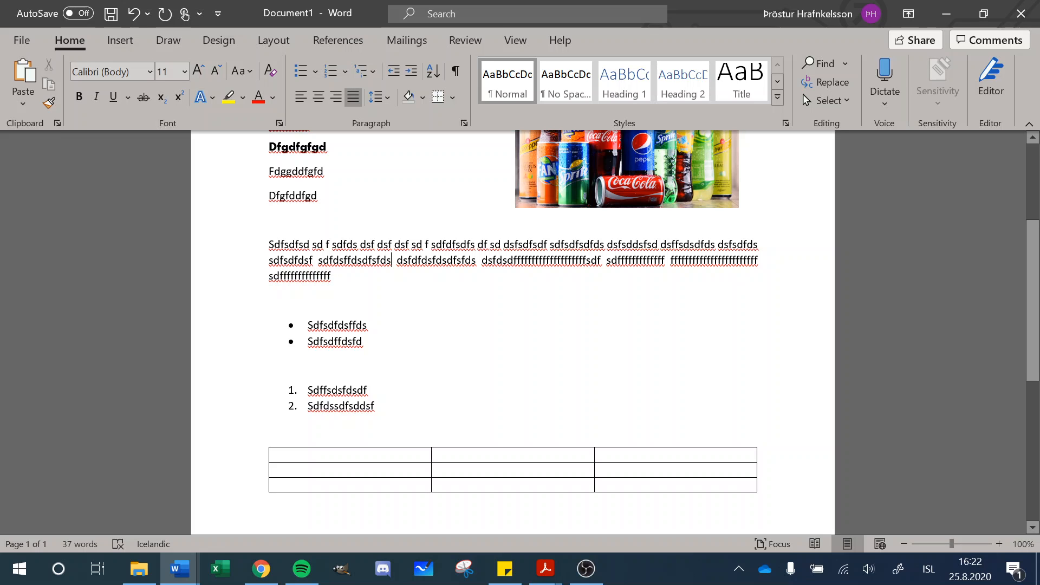
right_click(387, 262)
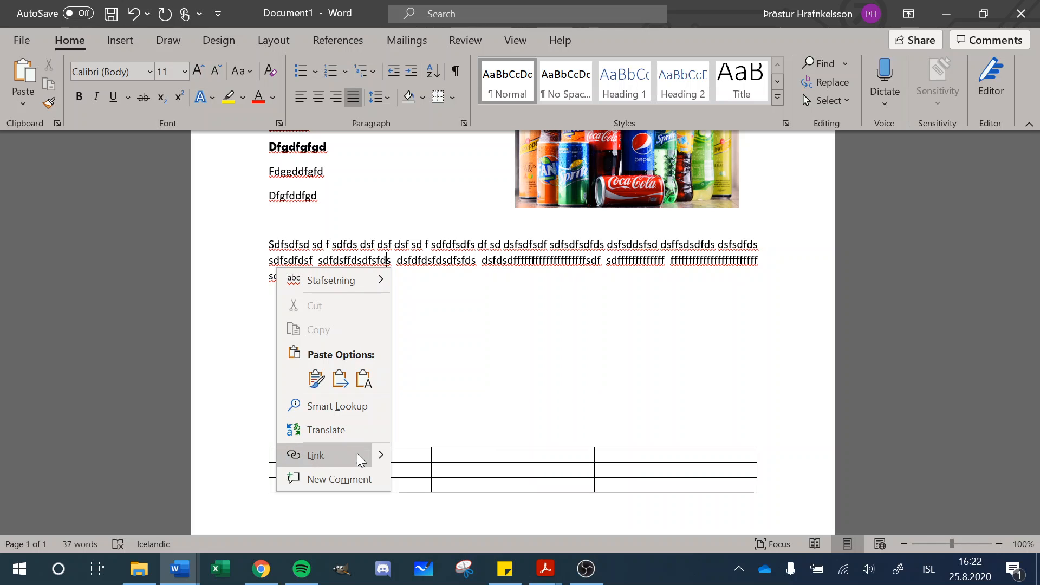
mouse_move(379, 459)
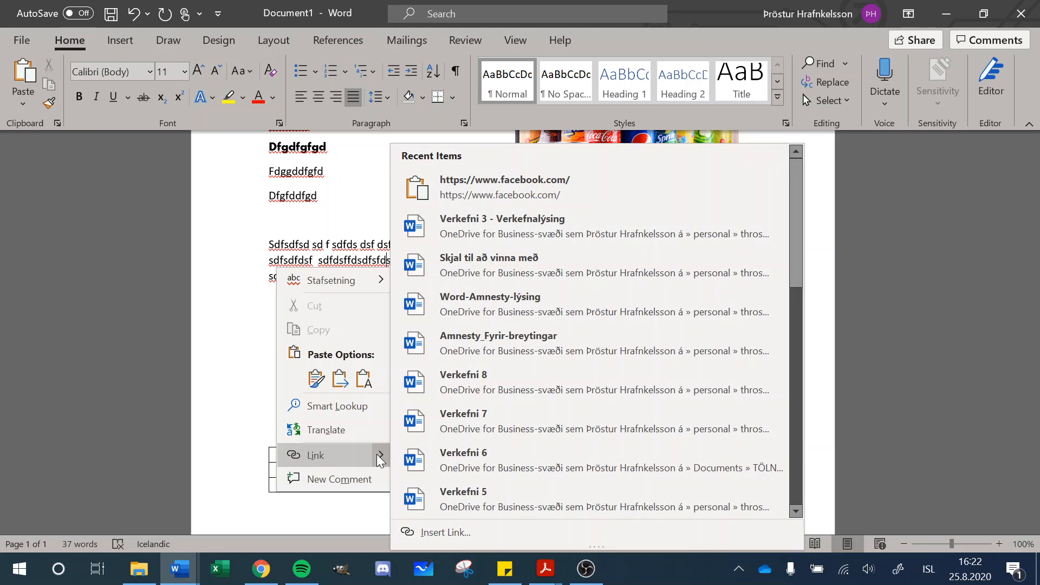
key("Escape")
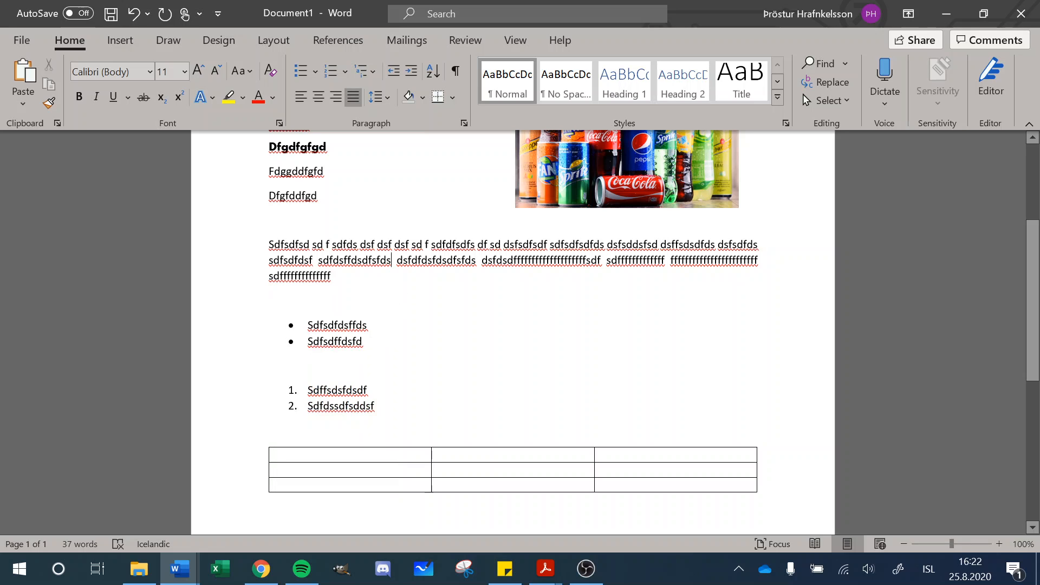
left_click(114, 46)
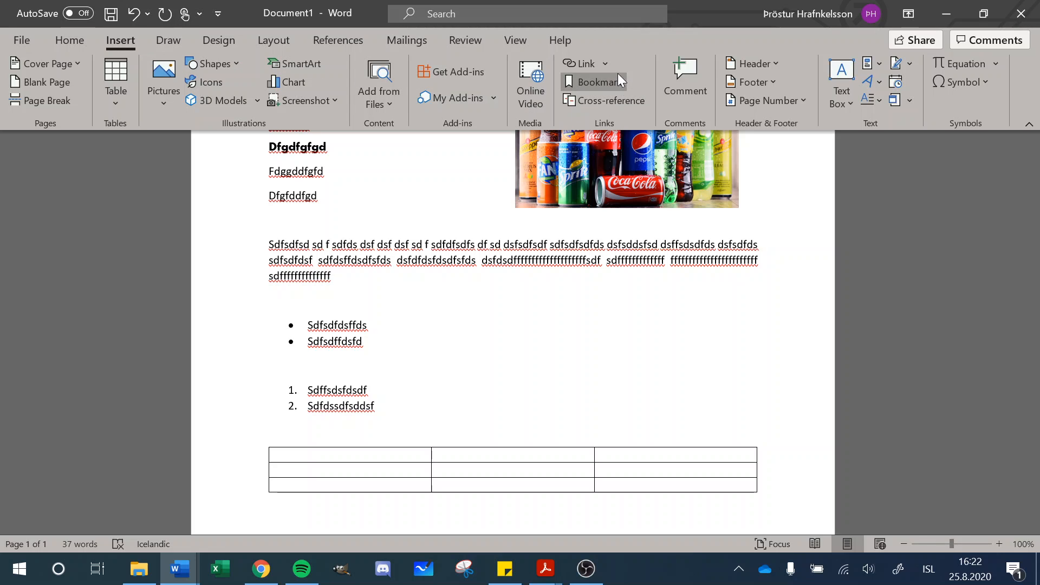
left_click(607, 63)
left_click(606, 62)
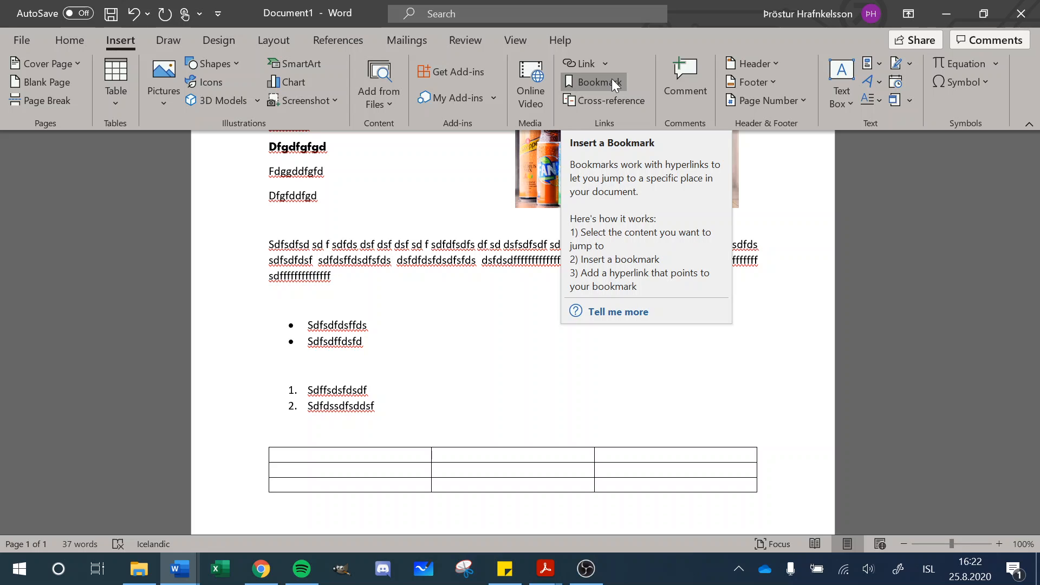
left_click(612, 80)
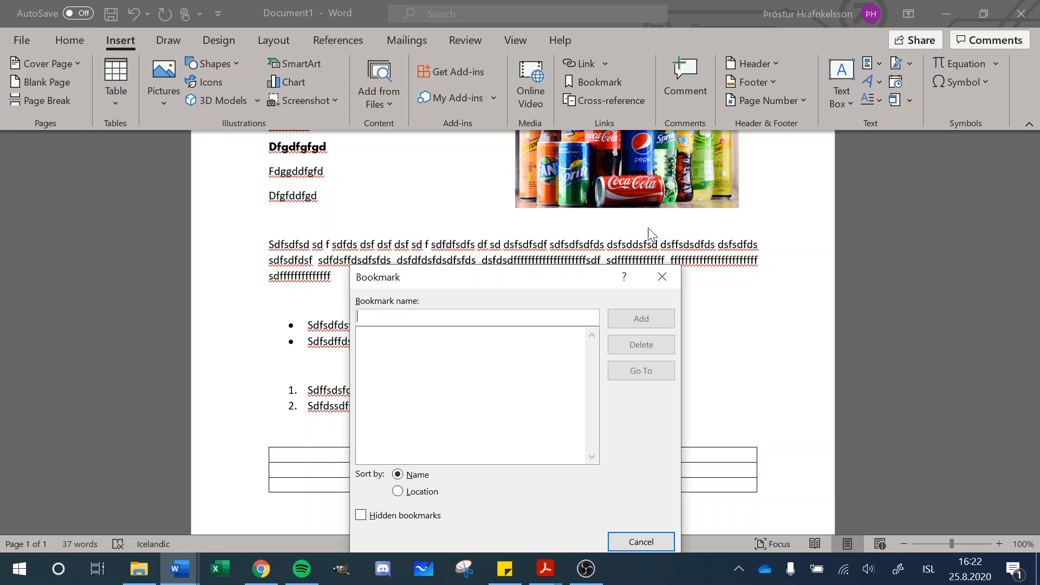
left_click(662, 278)
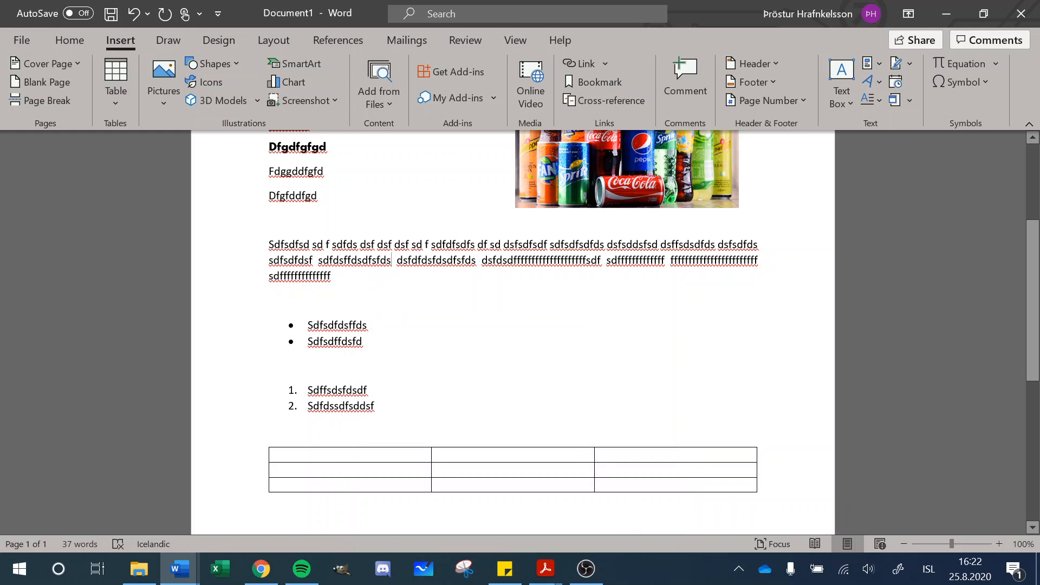
Insert a footnote after the word sdfdsffdsdfsfds in the justified paragraph's second line, with the note text dsfsdffdsdfsds.
left_click(774, 81)
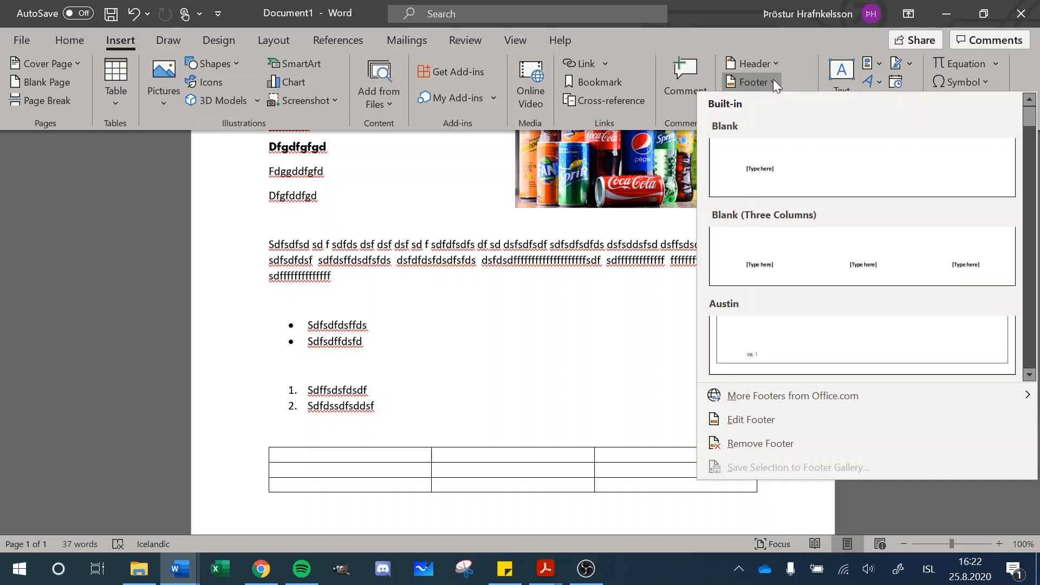
left_click(773, 81)
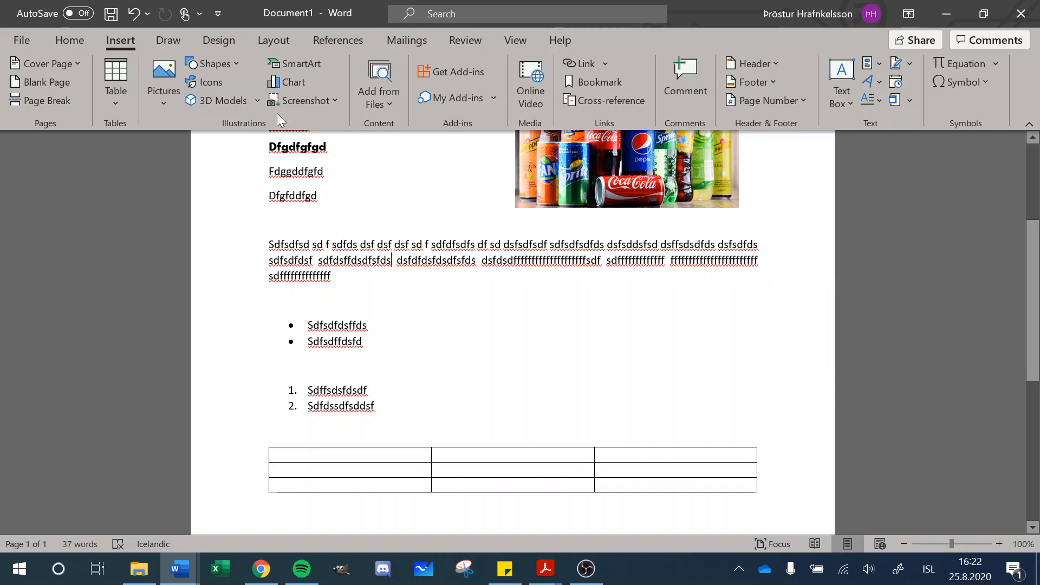
left_click(341, 38)
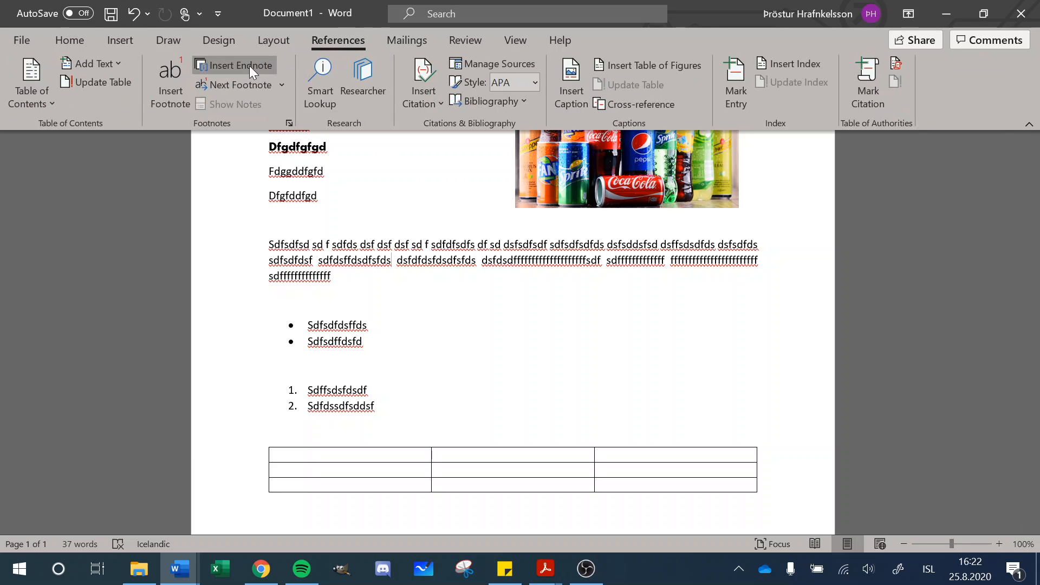
left_click(172, 84)
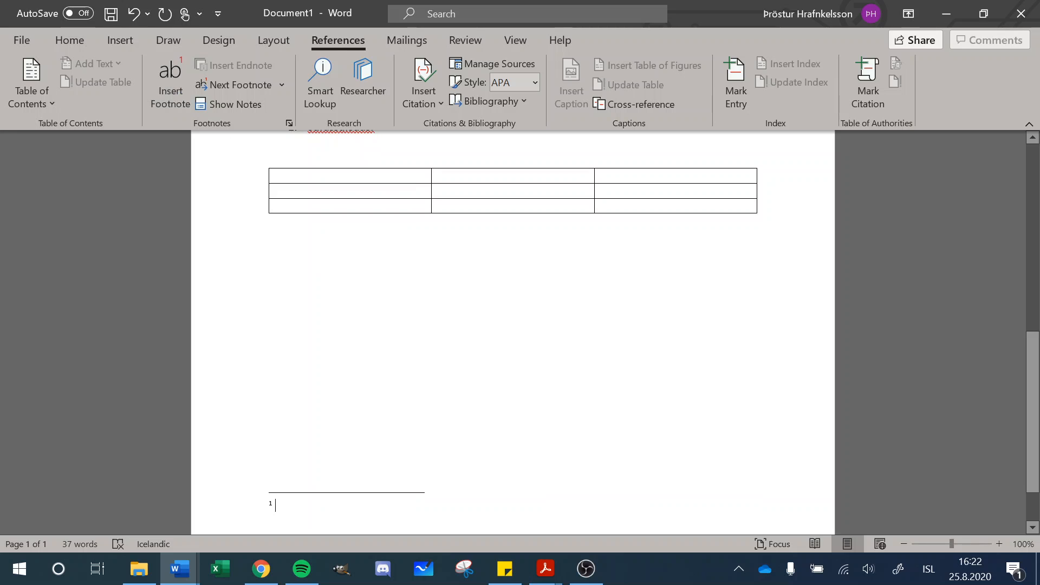
type("dsfsdffdsdfsds")
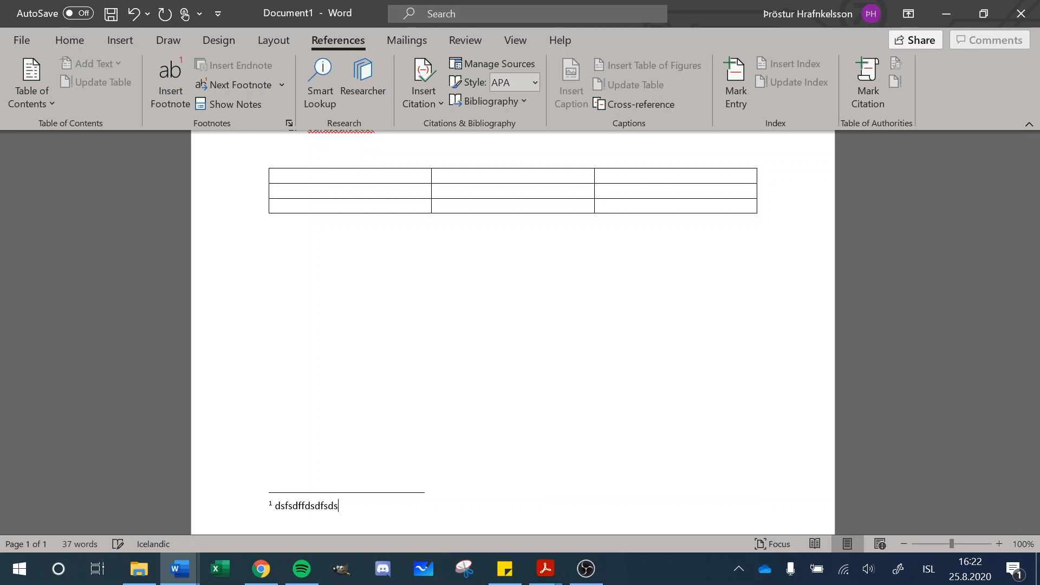
left_click(500, 362)
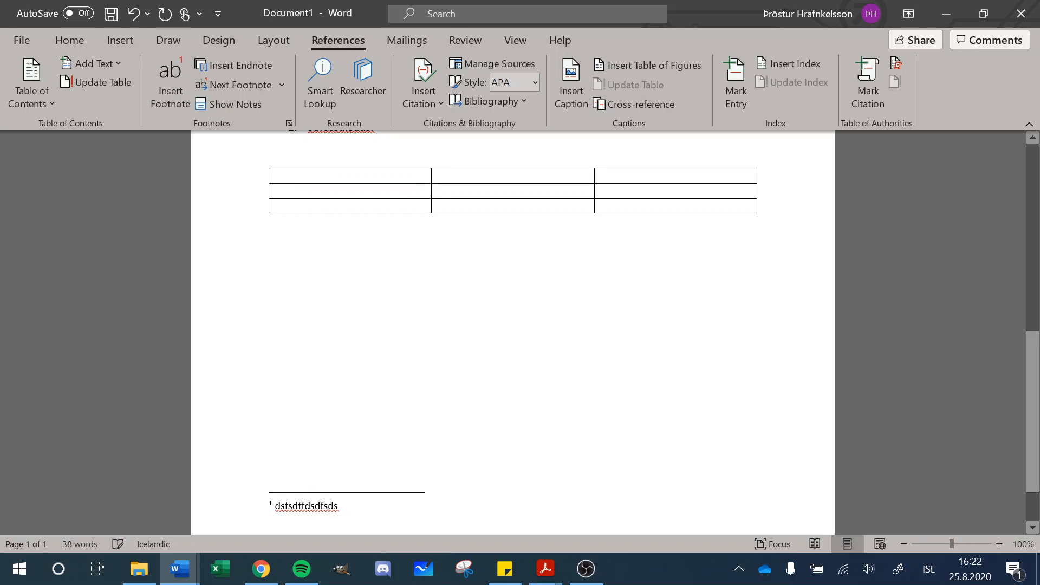
Follow the footnote reference in the justified paragraph to its note text and return to the paragraph.
scroll(513, 325, "up", 9)
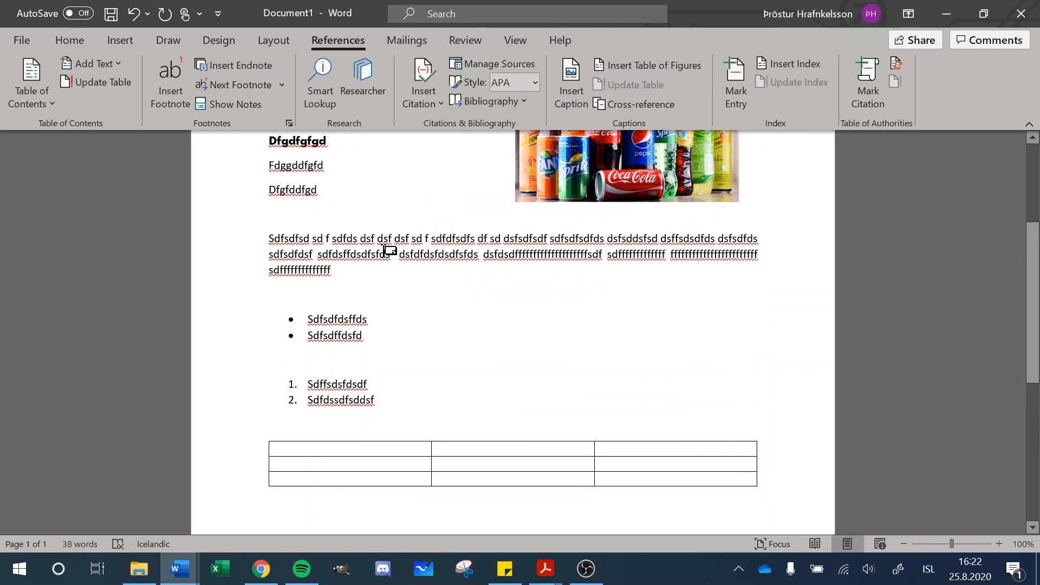
double_click(394, 257)
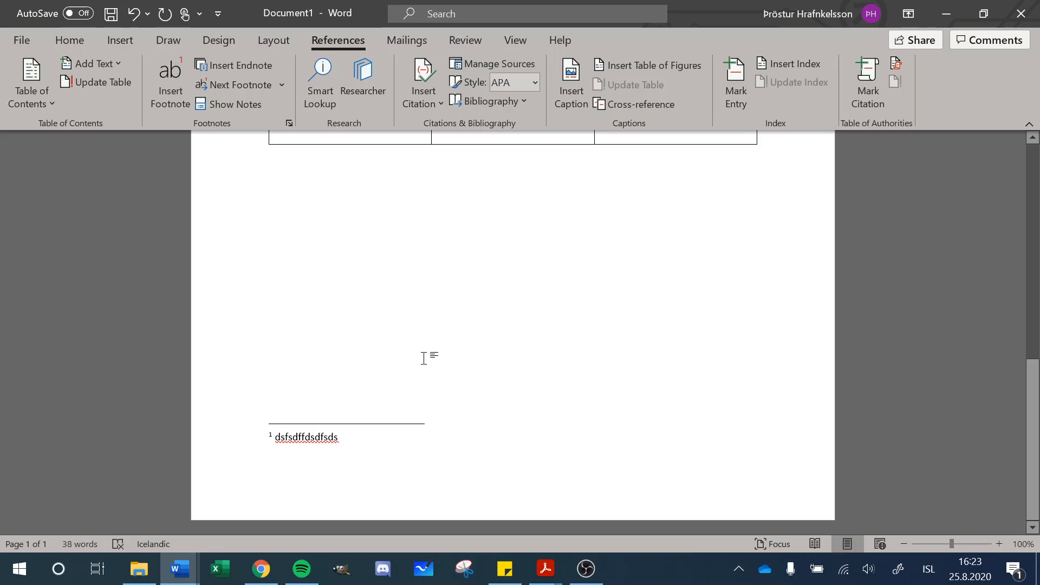
scroll(424, 358, "up", 12)
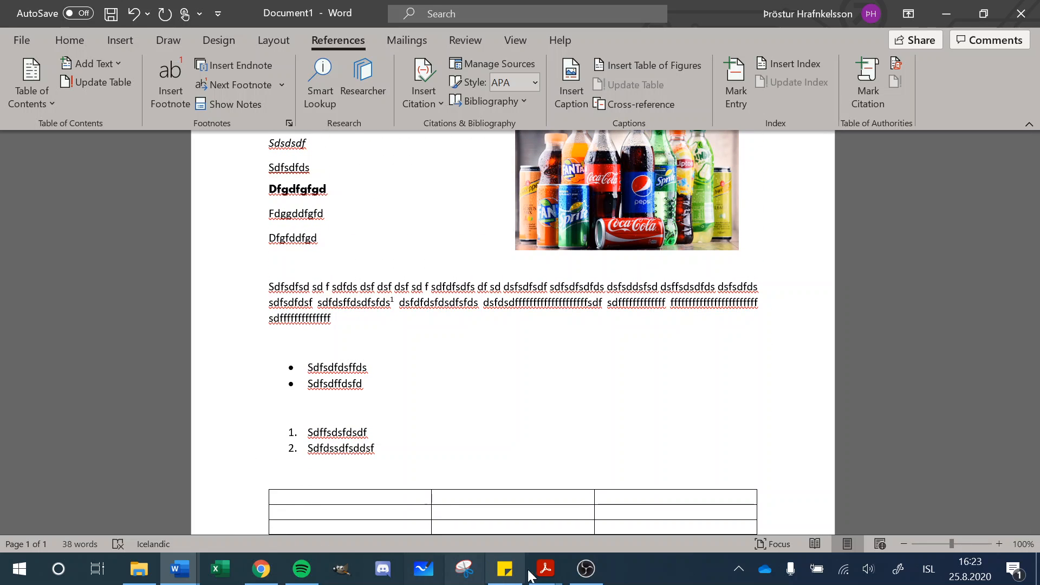
Switch to the Word-Verkefni 1 - Grunnatriðin PDF in Acrobat Reader and review its requirements, up to the web page link instruction.
left_click(545, 569)
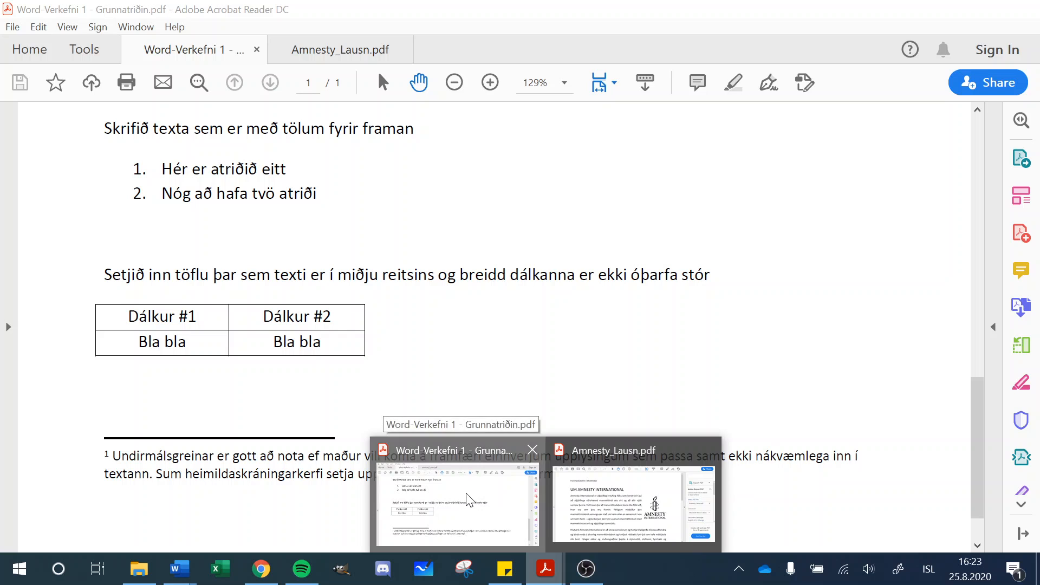
left_click(470, 500)
scroll(363, 372, "up", 10)
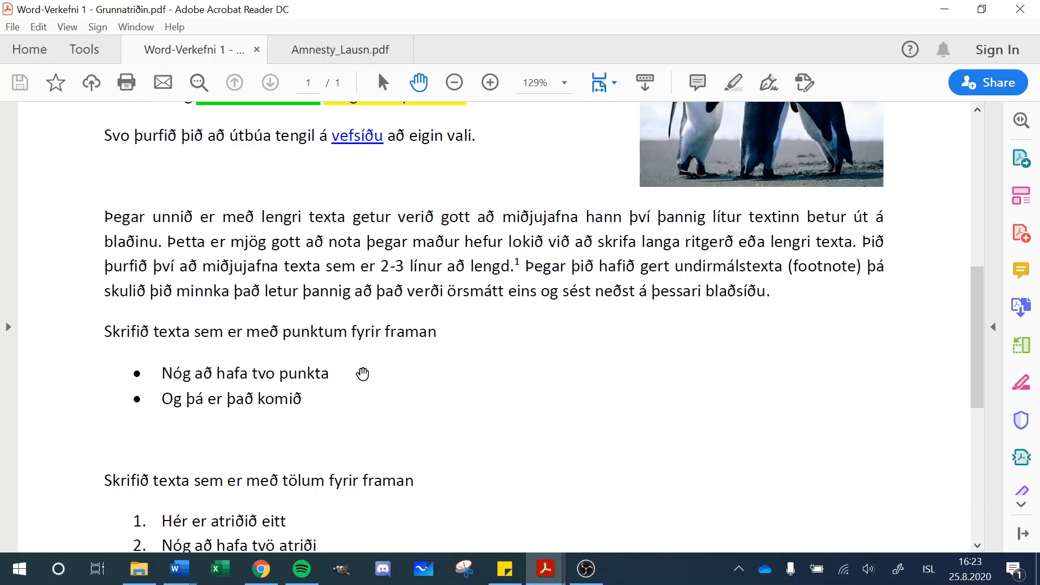
scroll(362, 373, "up", 8)
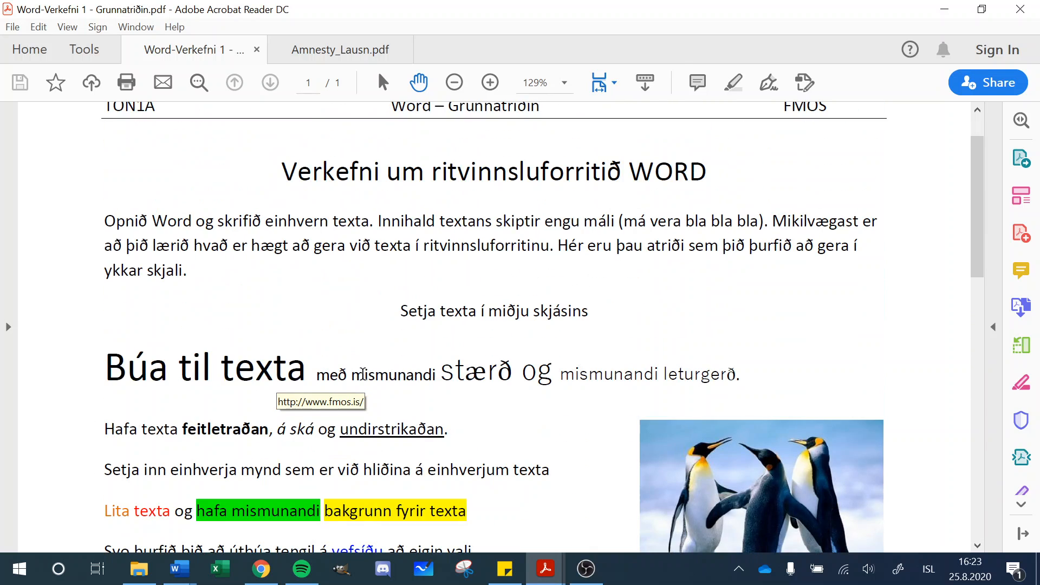
scroll(363, 374, "down", 1)
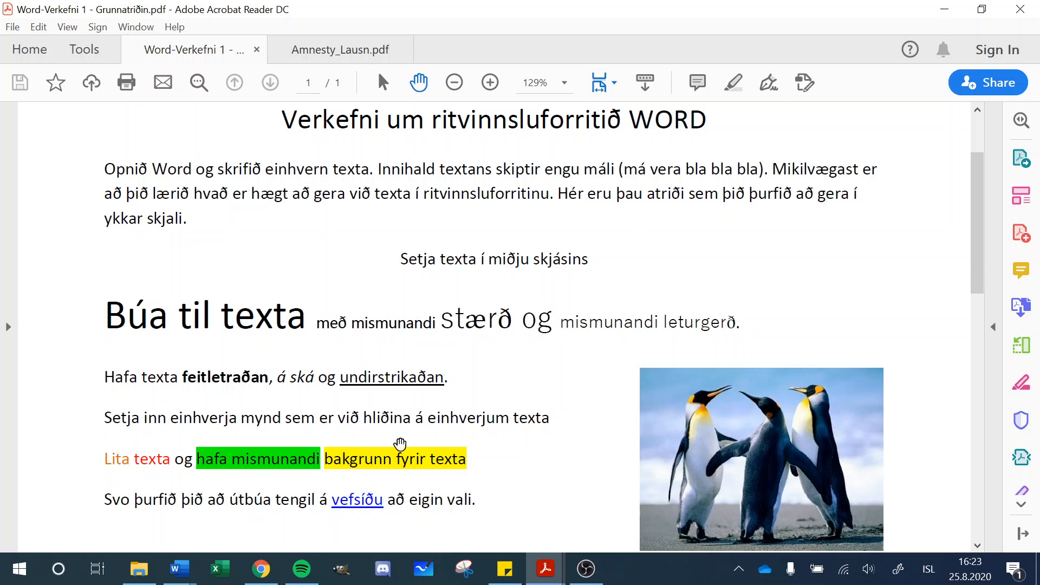
scroll(400, 445, "down", 1)
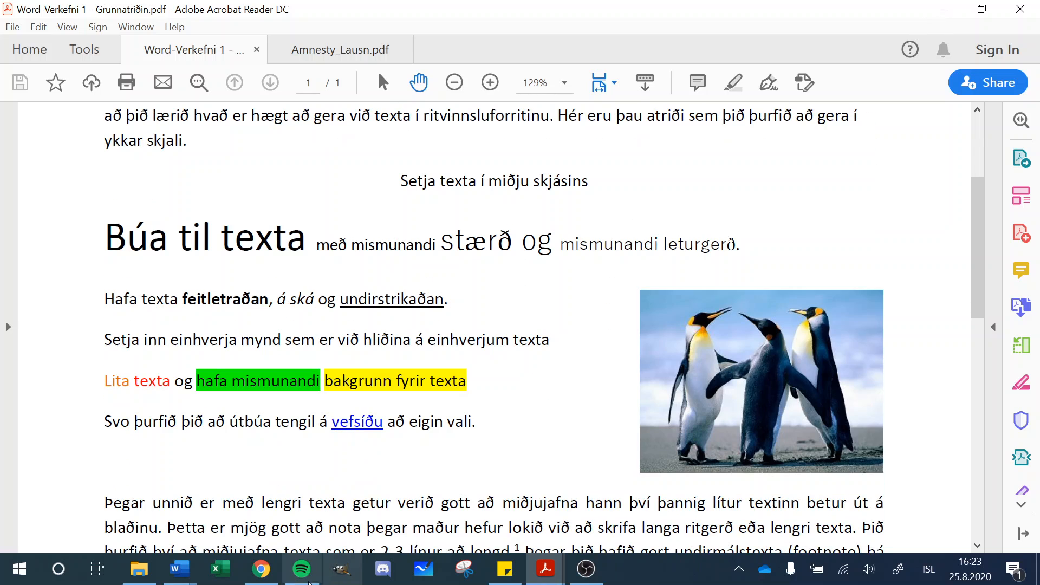
left_click(261, 570)
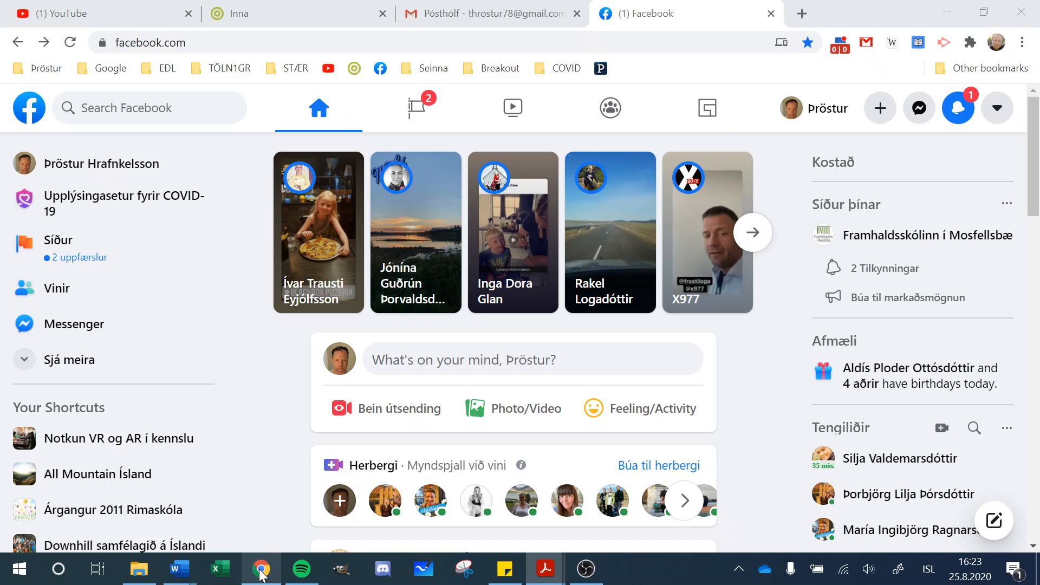
left_click_drag(250, 43, 101, 47)
key("ctrl+c")
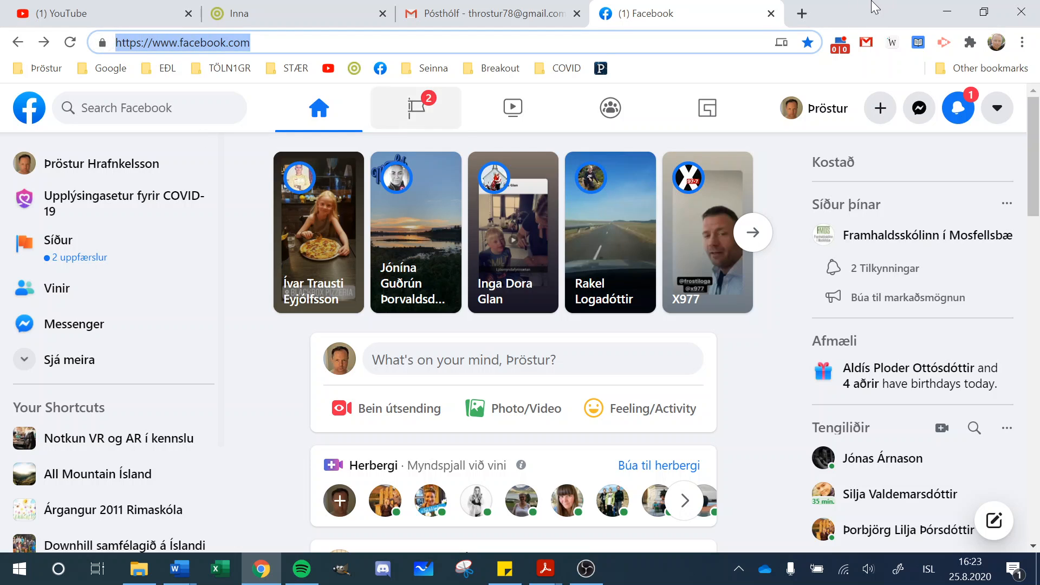
left_click(947, 12)
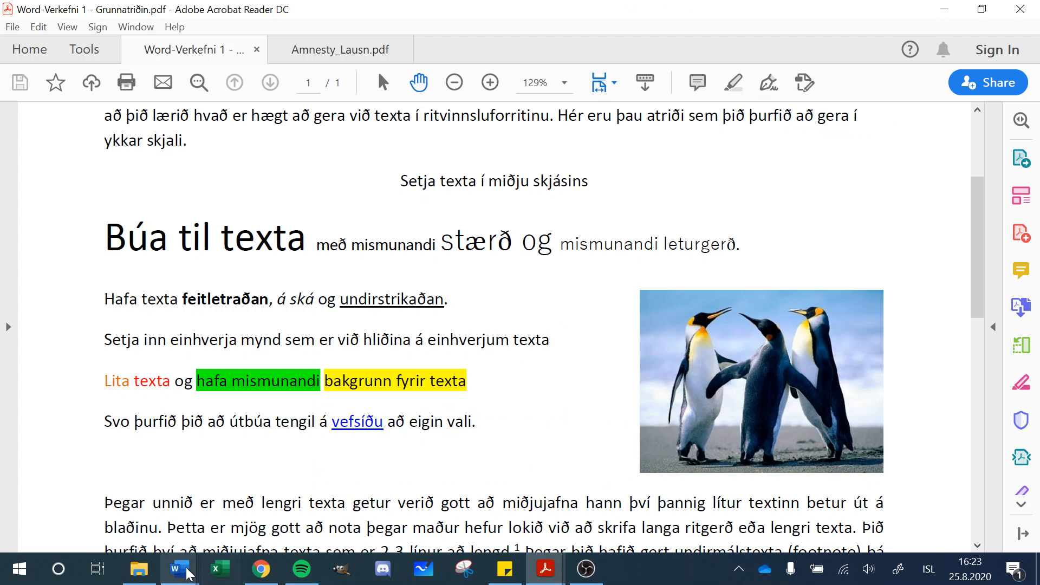
mouse_move(179, 569)
left_click(407, 503)
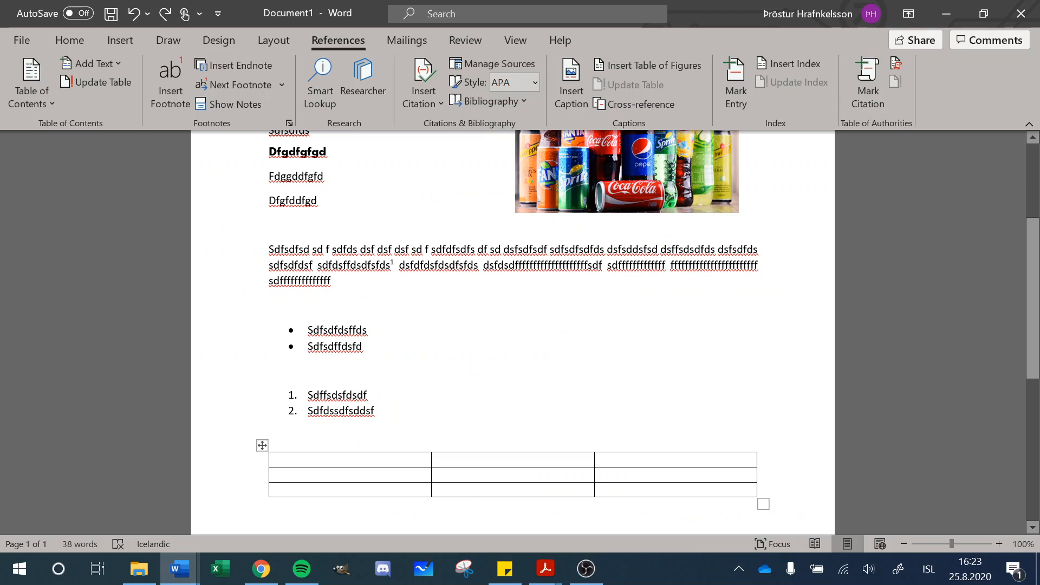
double_click(343, 249)
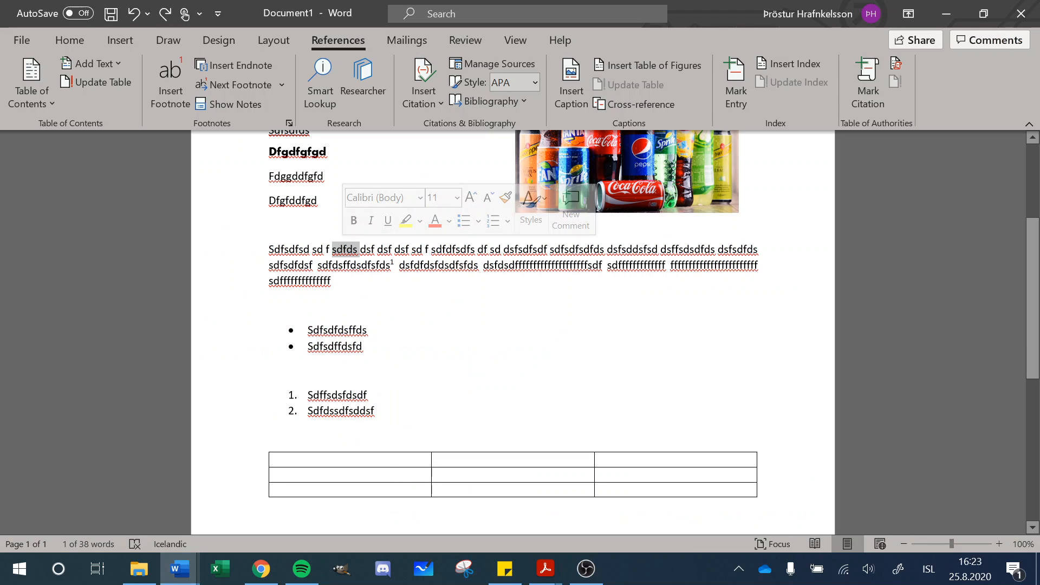
right_click(344, 252)
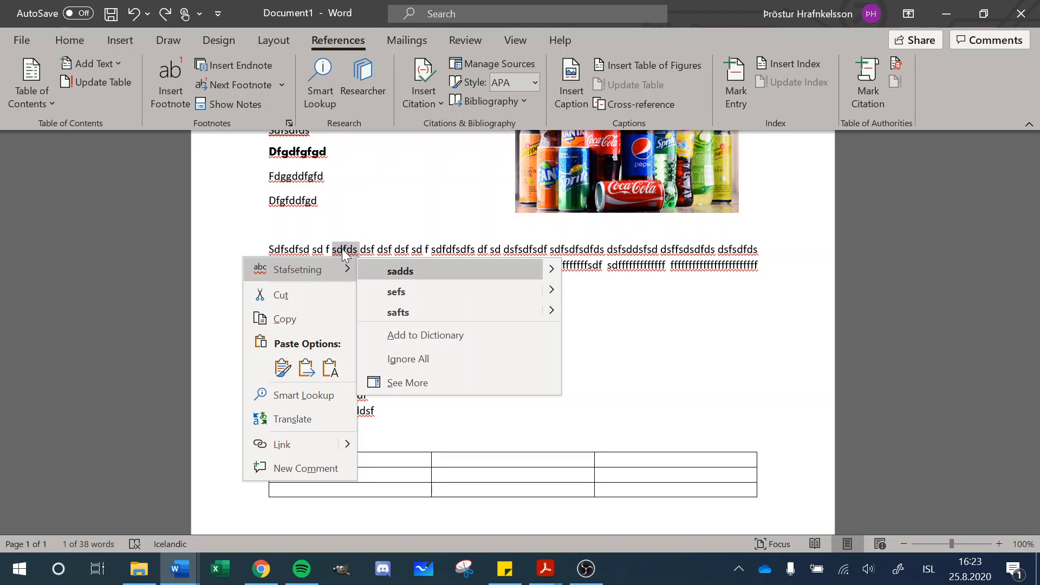
left_click(282, 445)
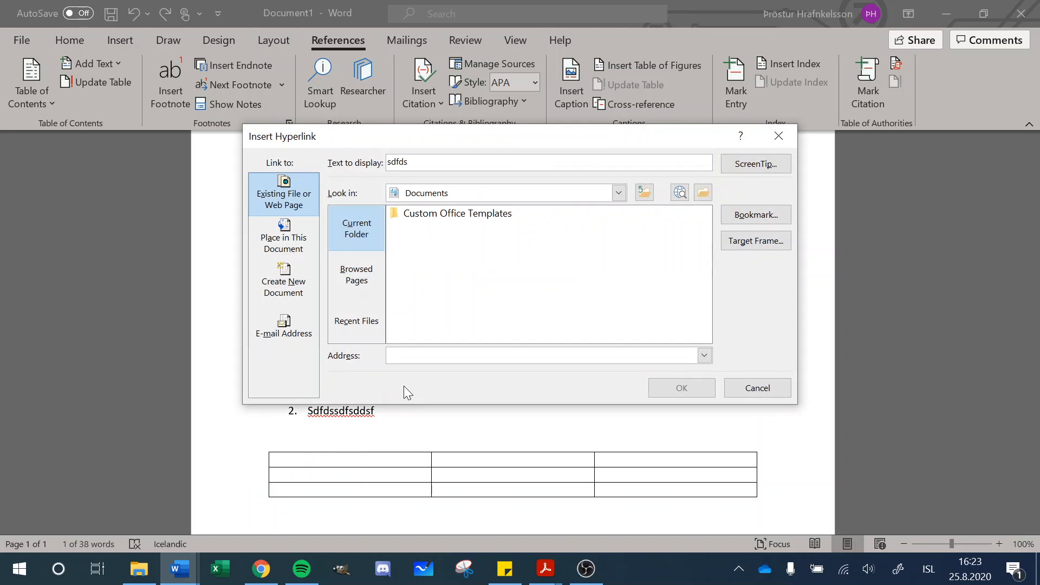
key("ctrl+v")
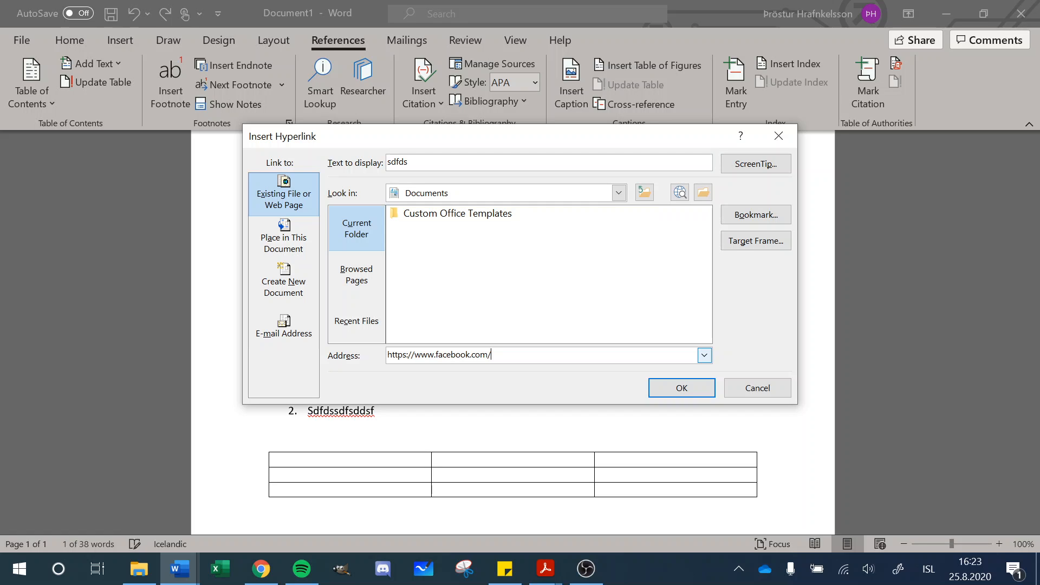
left_click(671, 388)
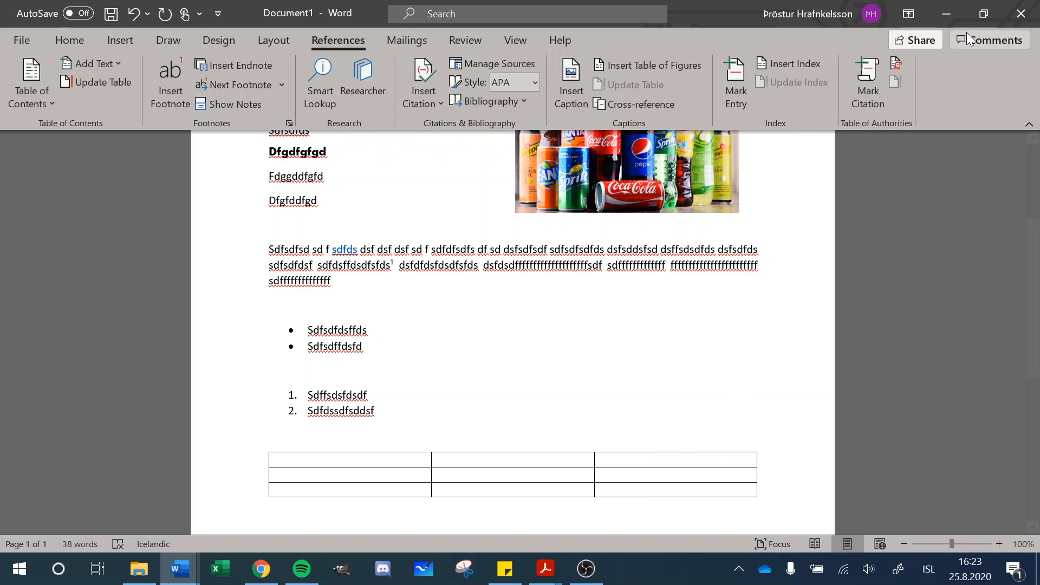
Close the sample document without saving it and close the Word-Verkefni 1 PDF in Acrobat Reader.
left_click(1021, 14)
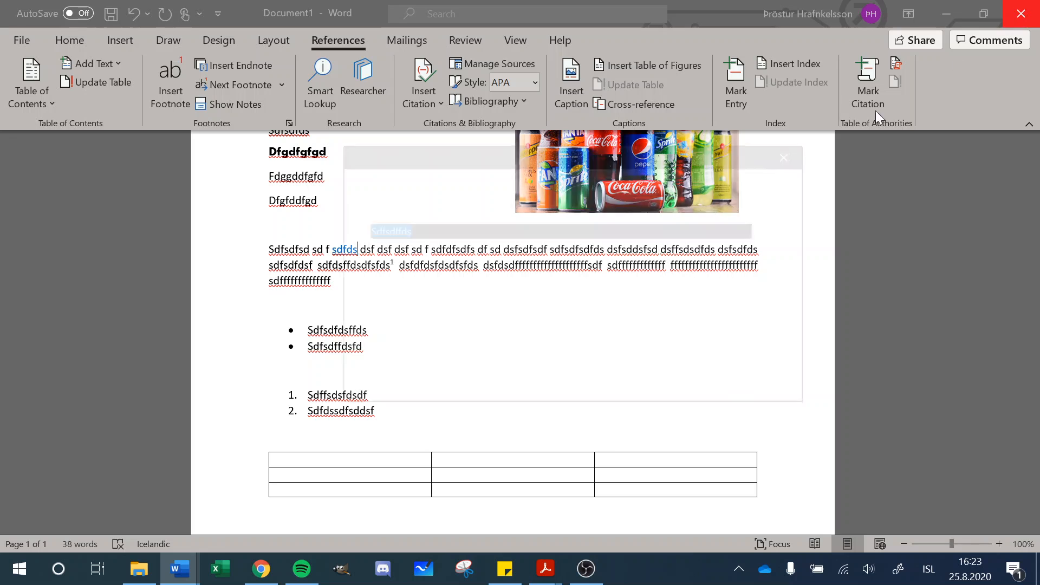
left_click(698, 378)
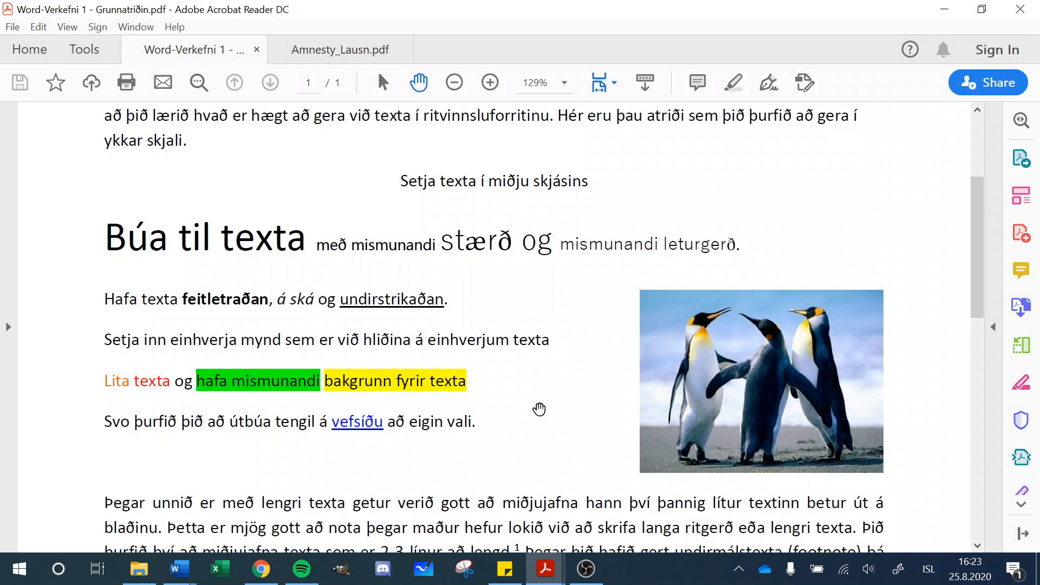
left_click(256, 49)
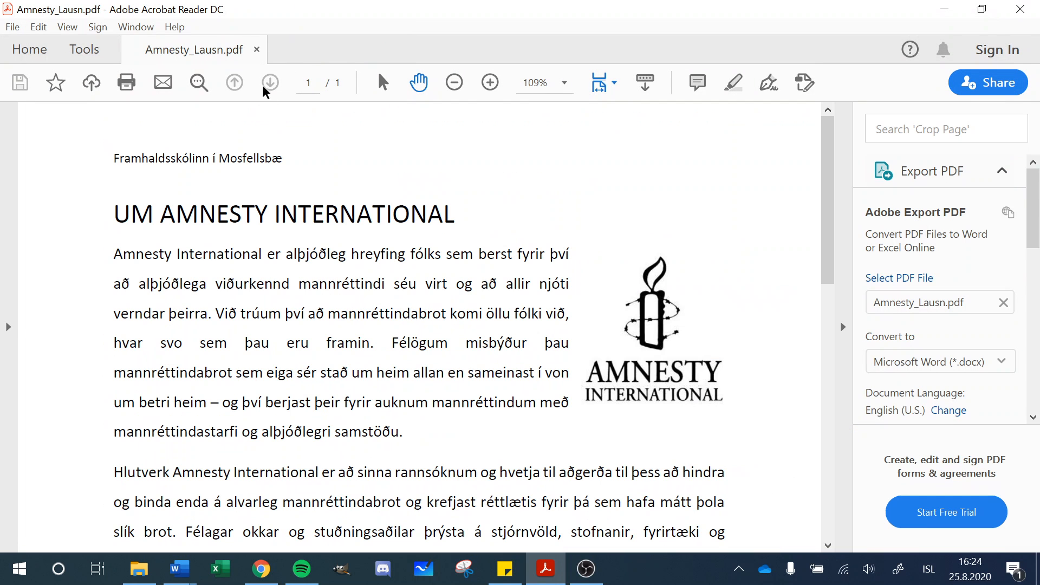
Switch to the Word document Amnesty_Fyrir-breytingar and review its unformatted heading, paragraphs and list lines.
mouse_move(181, 568)
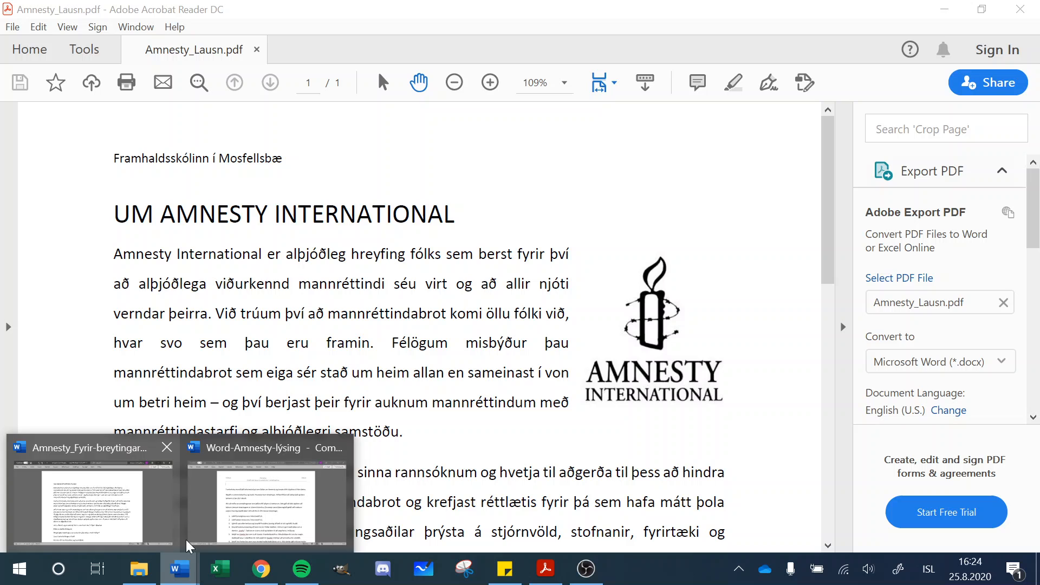
left_click(123, 511)
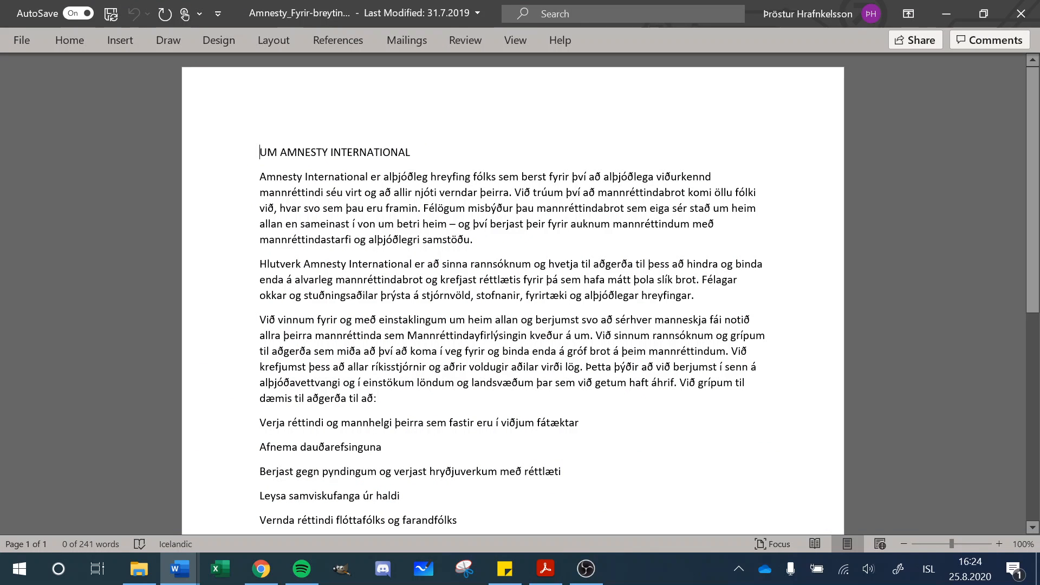
scroll(512, 292, "down", 4)
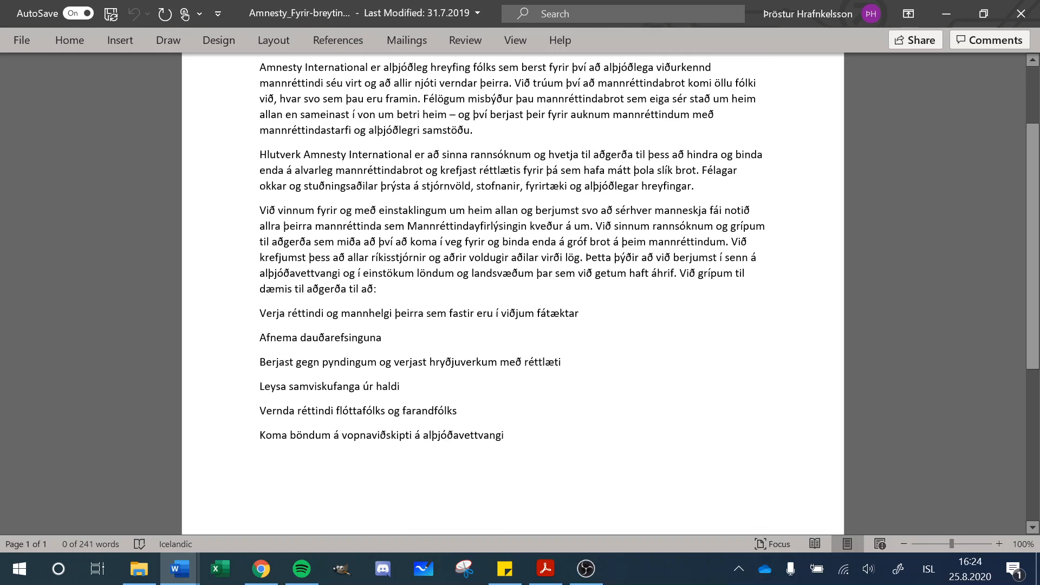
scroll(513, 293, "up", 3)
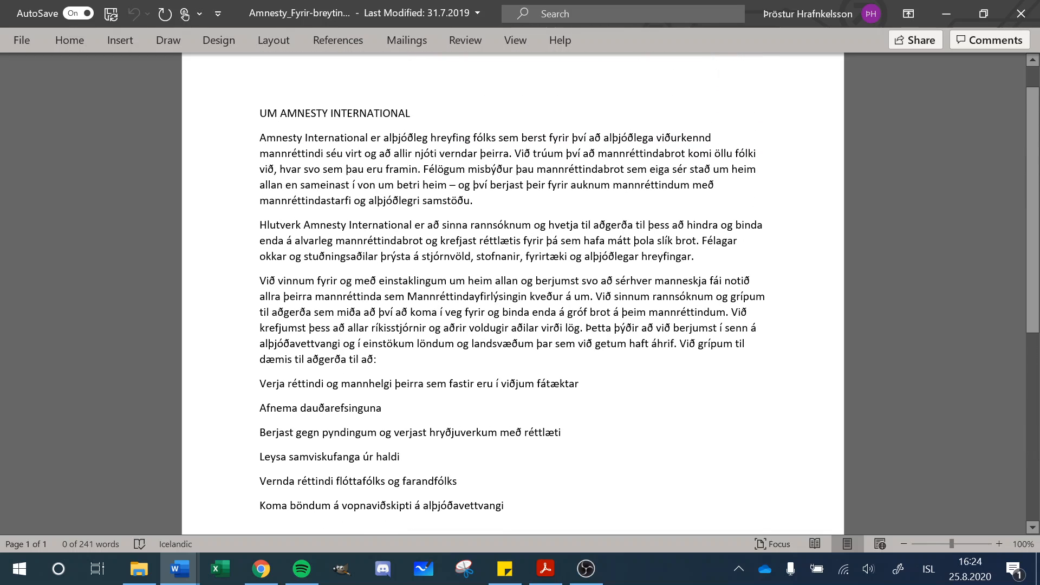
Switch to Amnesty_Lausn.pdf in Acrobat Reader and examine its heading, logo placement, justified spaced paragraphs, bulleted list and word count line.
left_click(545, 569)
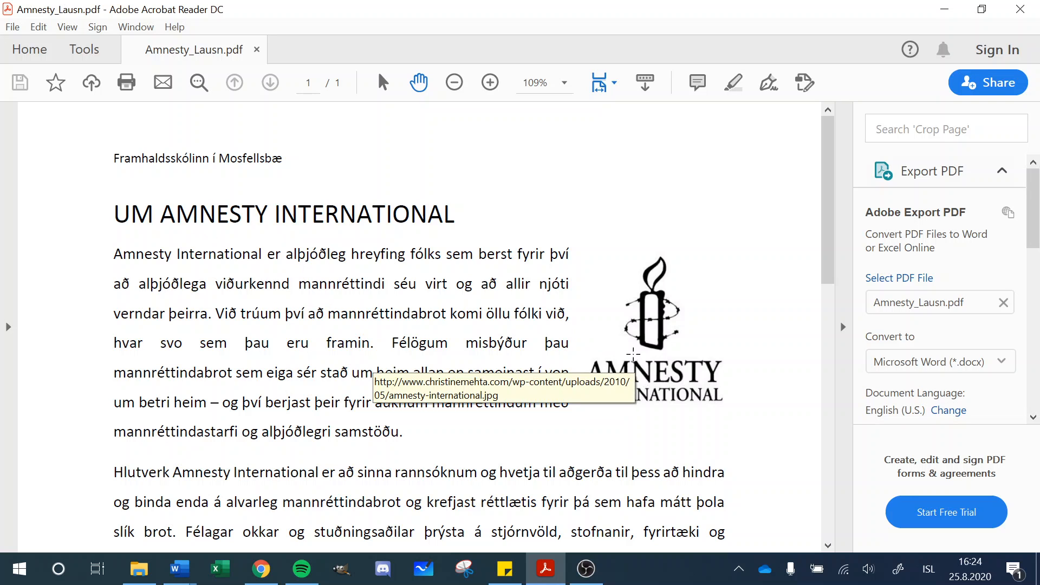
scroll(633, 353, "down", 3)
scroll(633, 354, "down", 1)
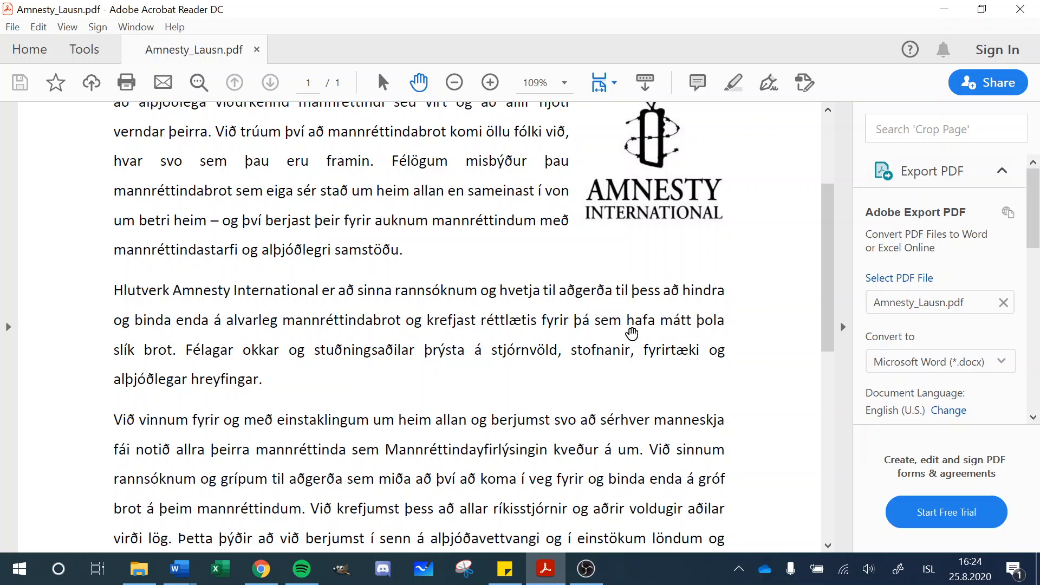
scroll(367, 371, "down", 7)
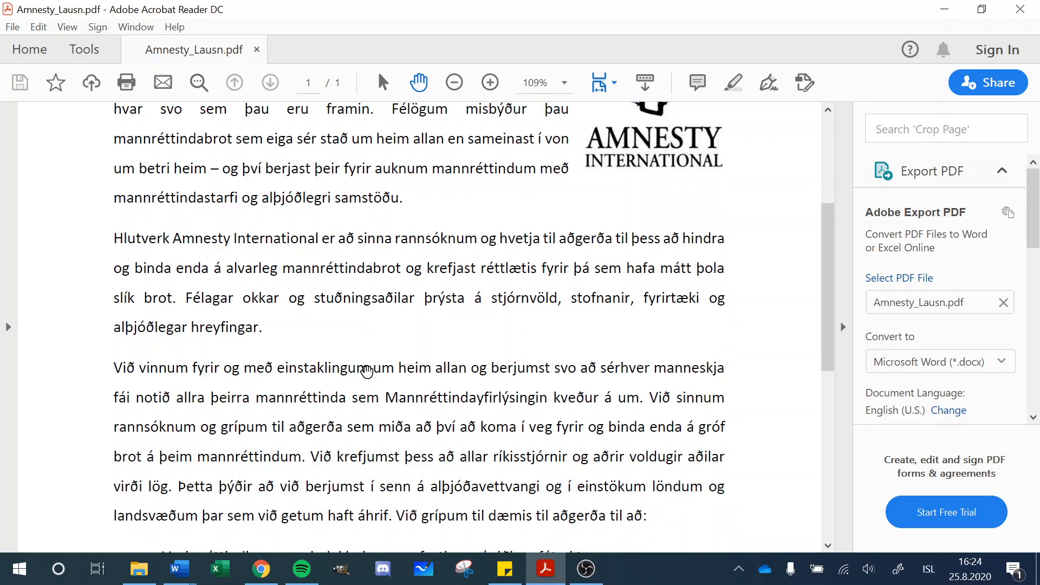
scroll(367, 371, "down", 1)
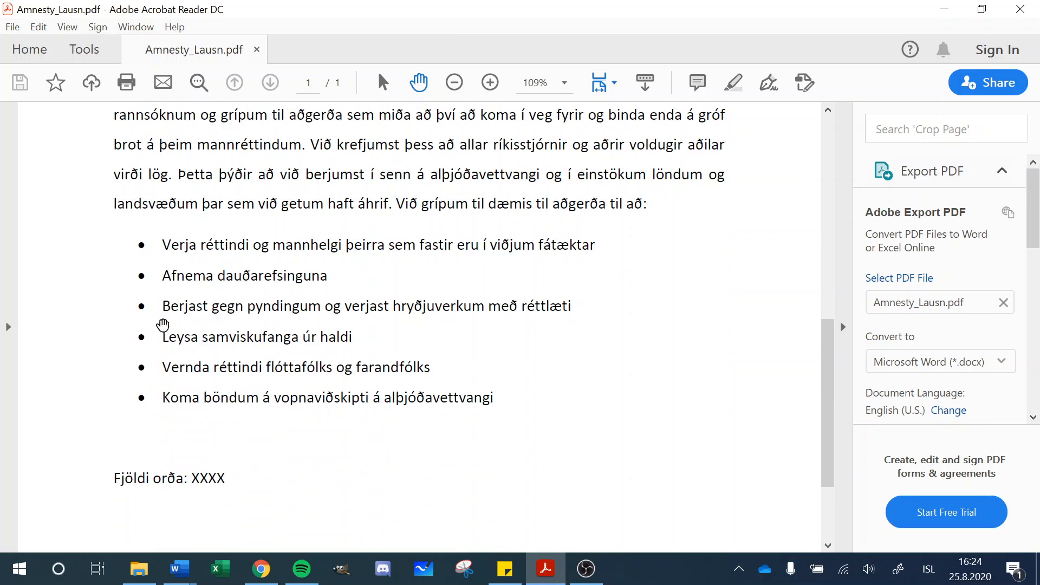
scroll(291, 456, "up", 12)
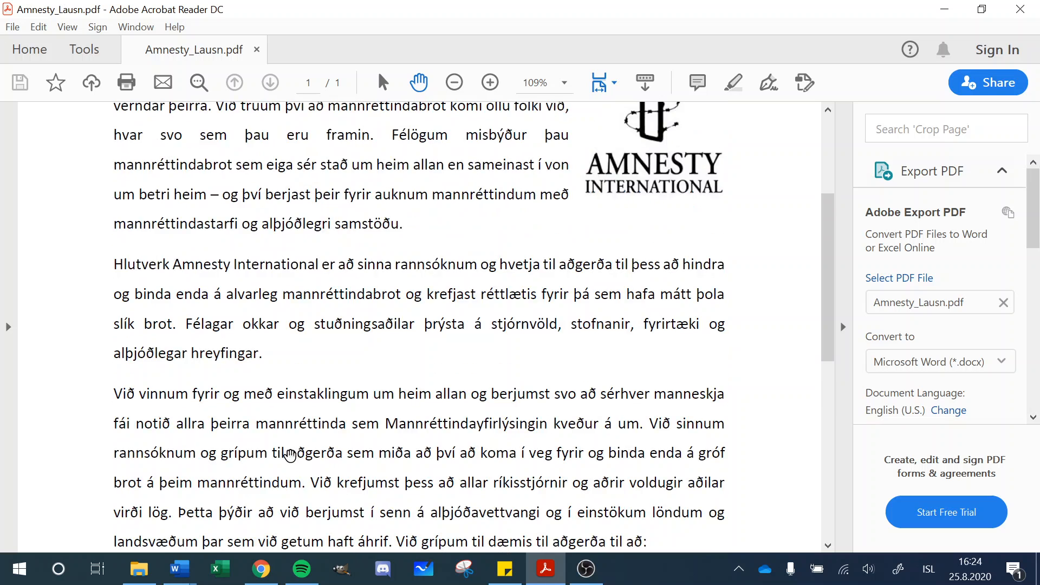
Switch to the Word document Word-Amnesty-lýsing and read through its nine numbered formatting instructions, highlighting the list and its first item.
mouse_move(179, 577)
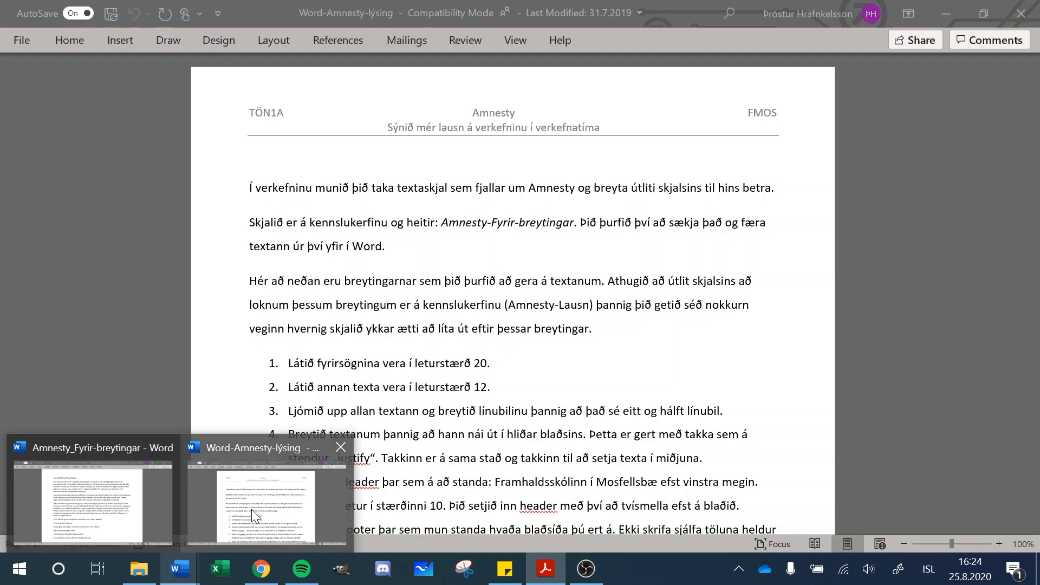
left_click(252, 509)
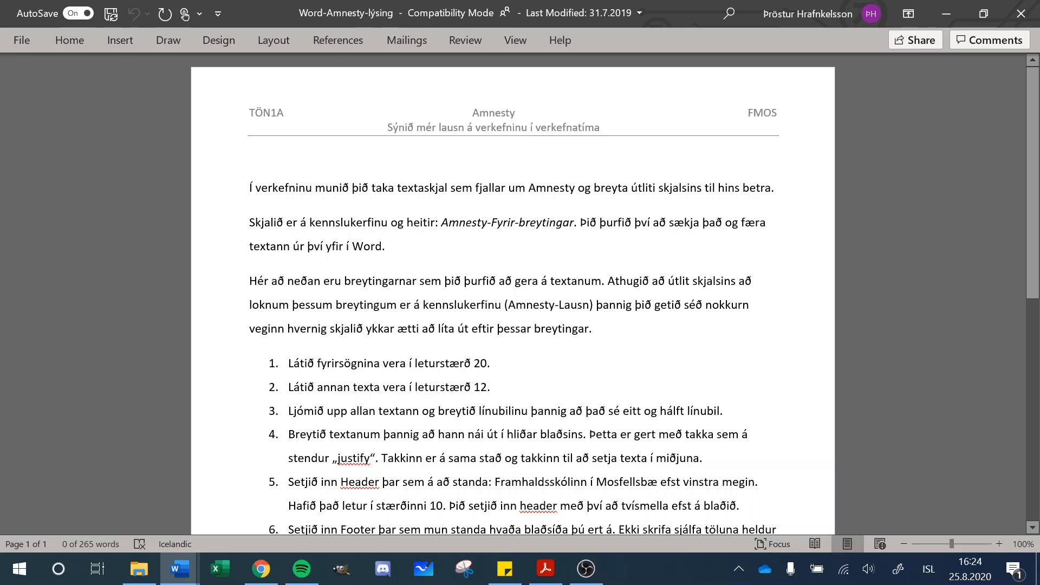
scroll(512, 292, "down", 3)
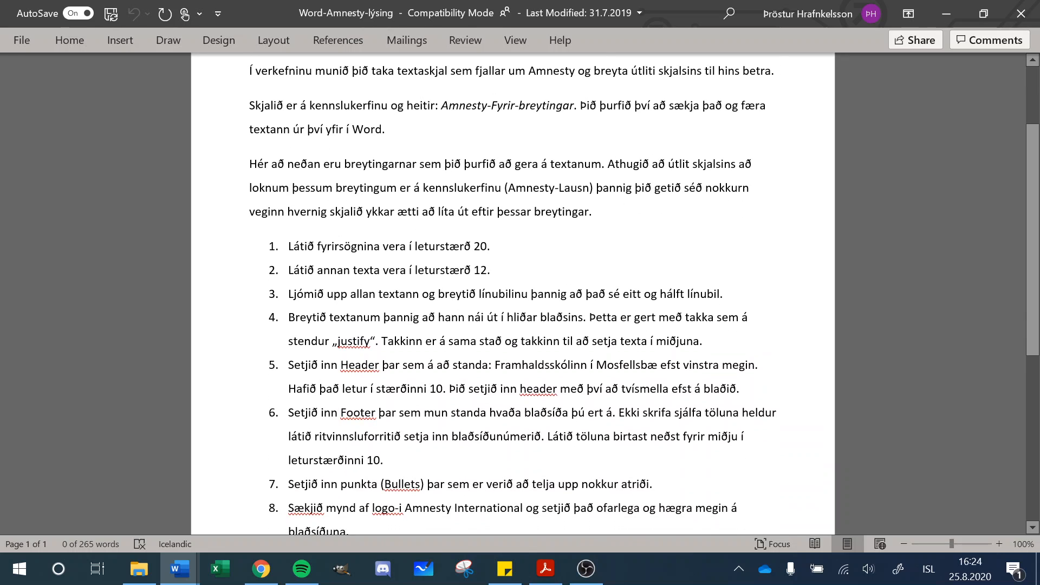
scroll(513, 292, "down", 4)
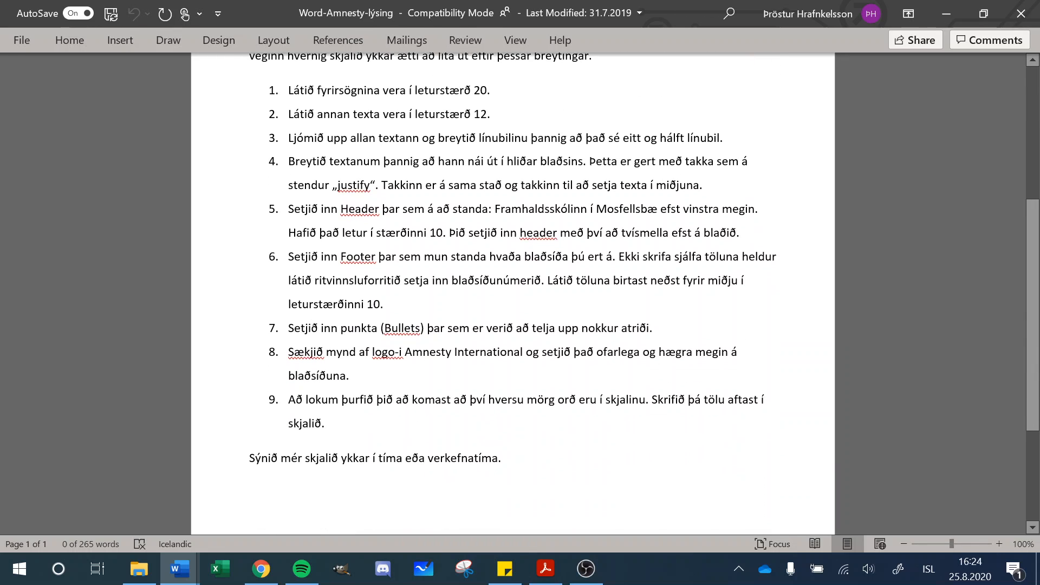
left_click_drag(288, 90, 325, 423)
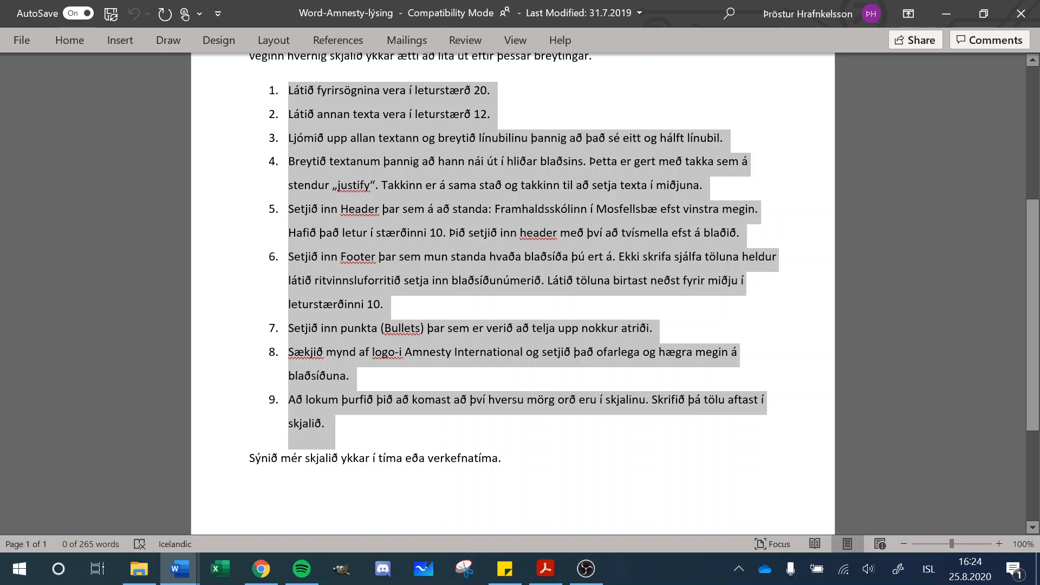
scroll(378, 304, "up", 1)
scroll(378, 304, "up", 3)
left_click_drag(288, 246, 497, 248)
left_click(498, 270)
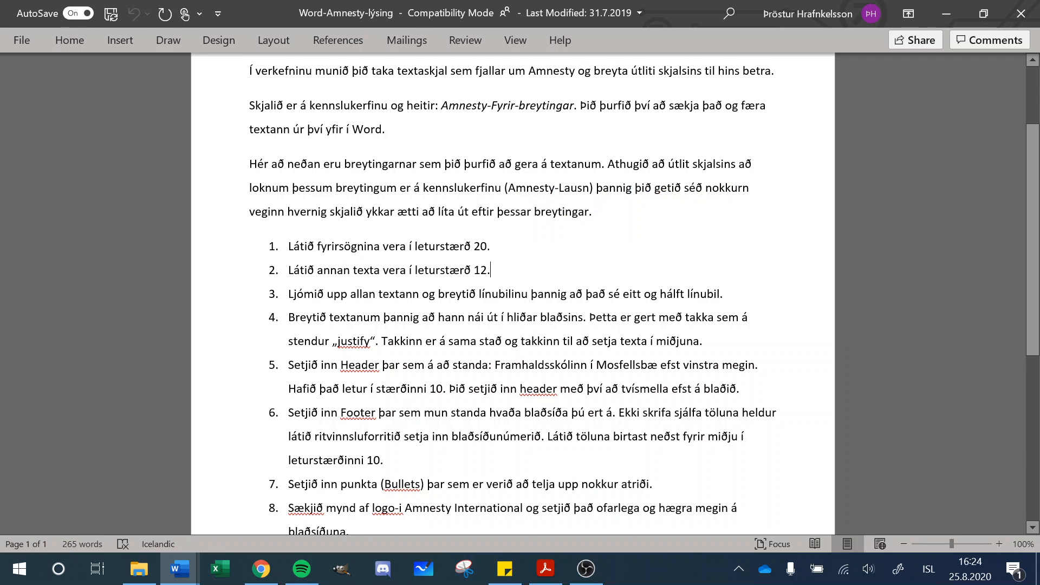
In Amnesty_Fyrir-breytingar, set the heading UM AMNESTY INTERNATIONAL to font size 20 and keep the ribbon permanently expanded.
left_click(179, 568)
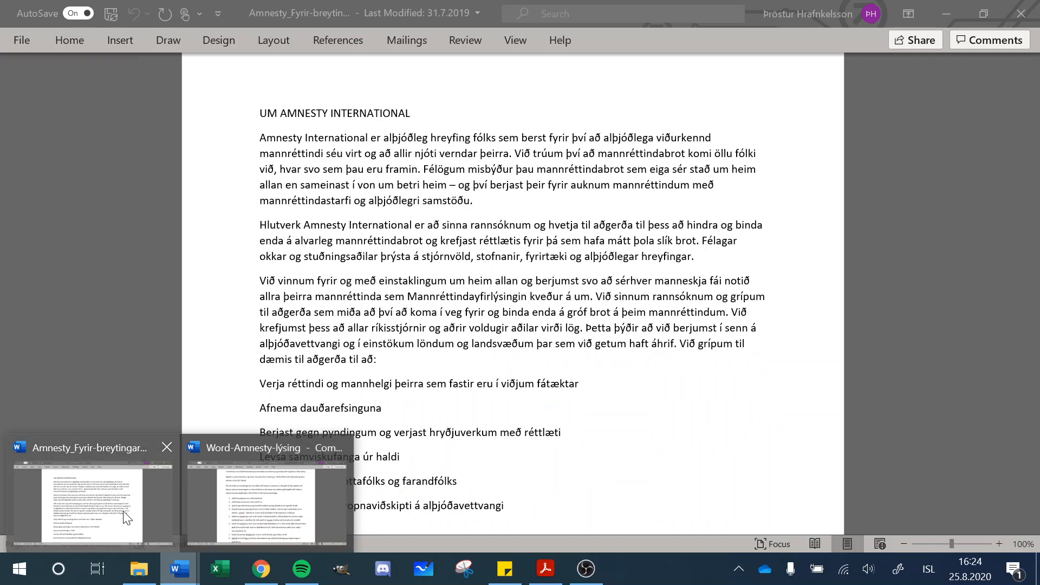
left_click(132, 512)
left_click_drag(260, 113, 417, 113)
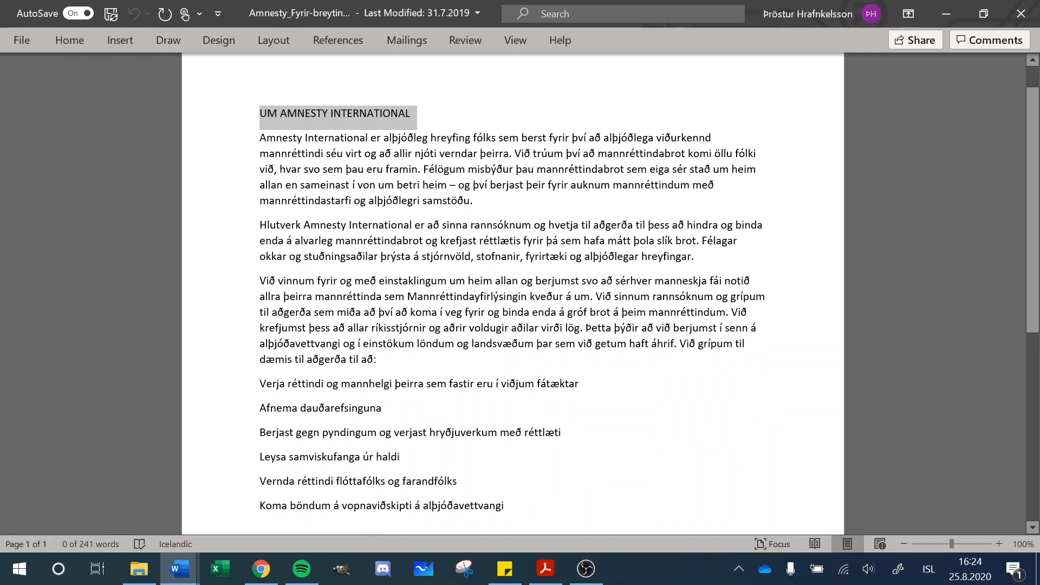
left_click(80, 47)
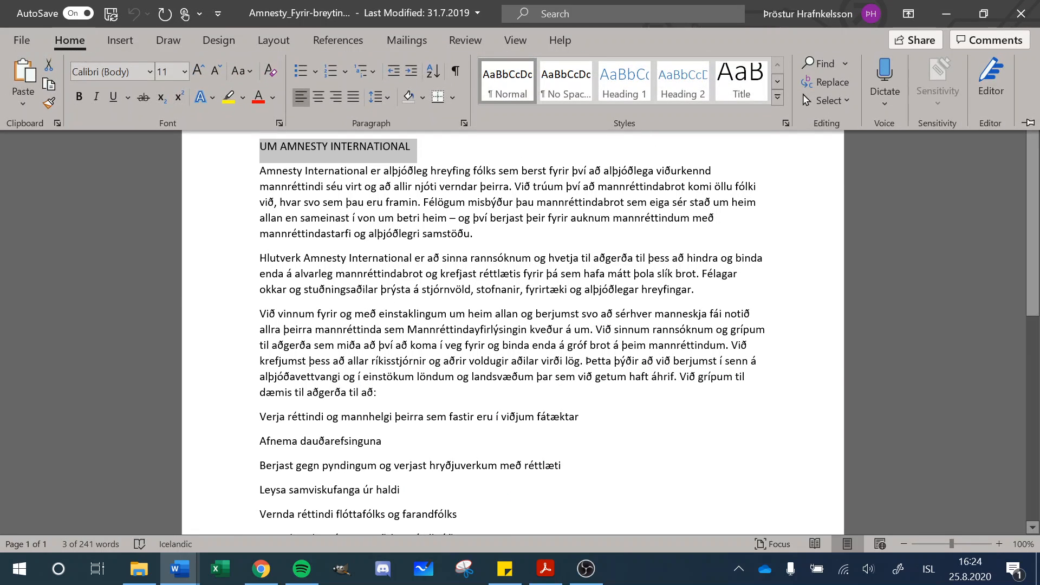
left_click(197, 71)
left_click(197, 71)
left_click(197, 71)
left_click(197, 72)
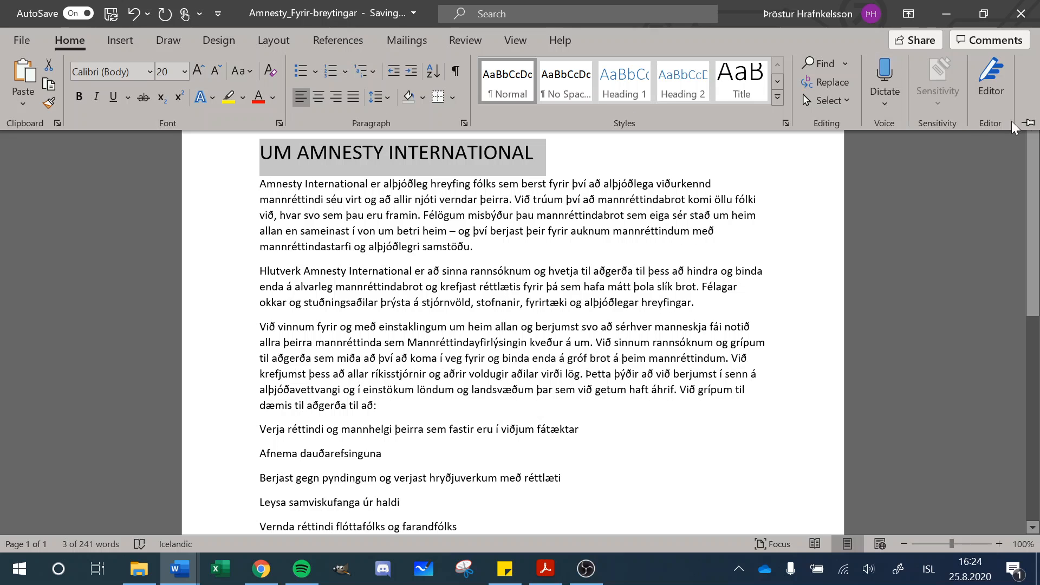
left_click(1030, 123)
left_click(382, 270)
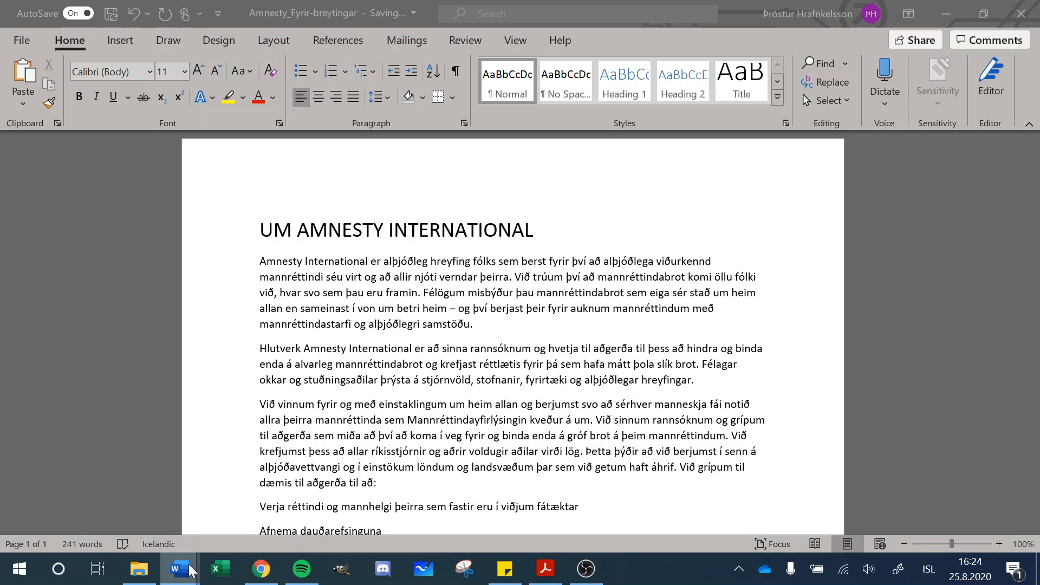
Check instruction 2 in Word-Amnesty-lýsing and set all text below the heading in Amnesty_Fyrir-breytingar to font size 12.
mouse_move(178, 568)
left_click(278, 490)
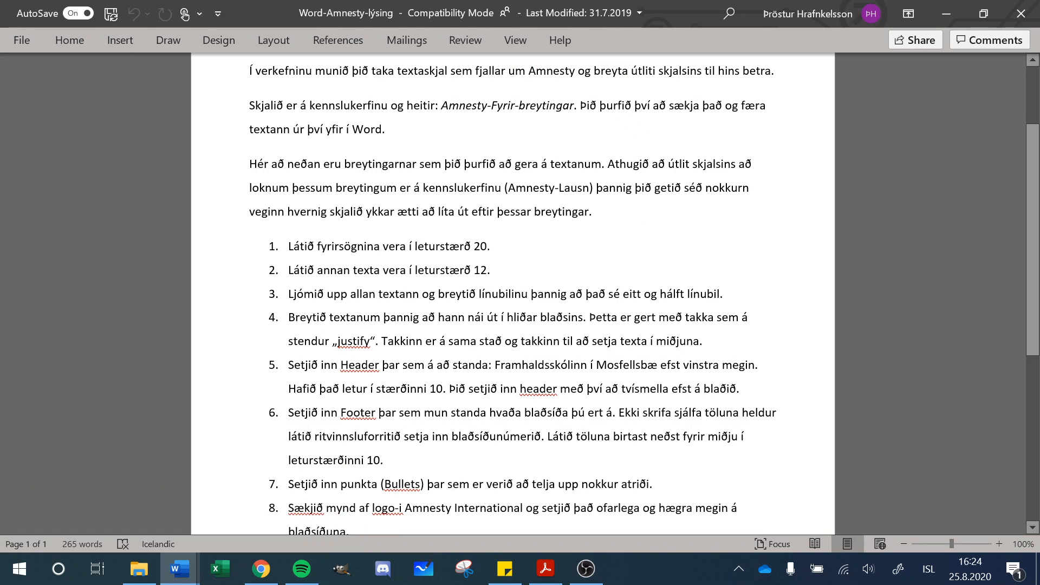
triple_click(390, 271)
mouse_move(179, 568)
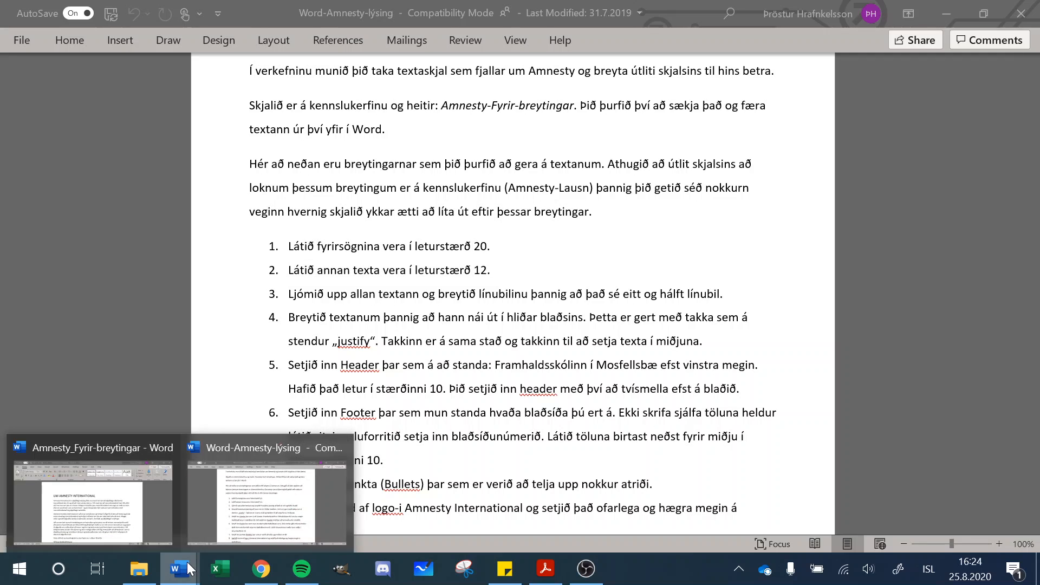
left_click(134, 487)
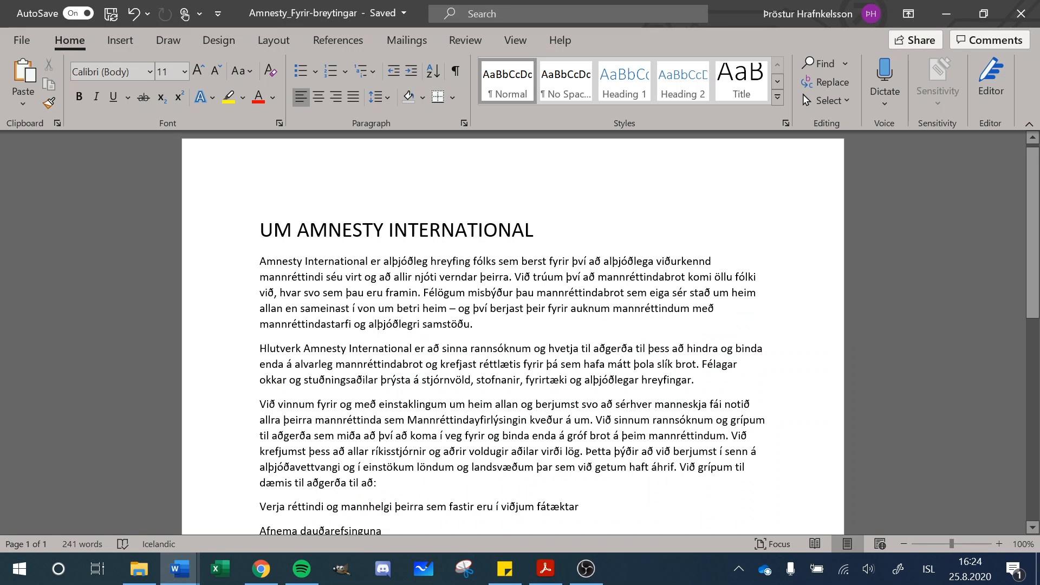
left_click_drag(260, 261, 509, 563)
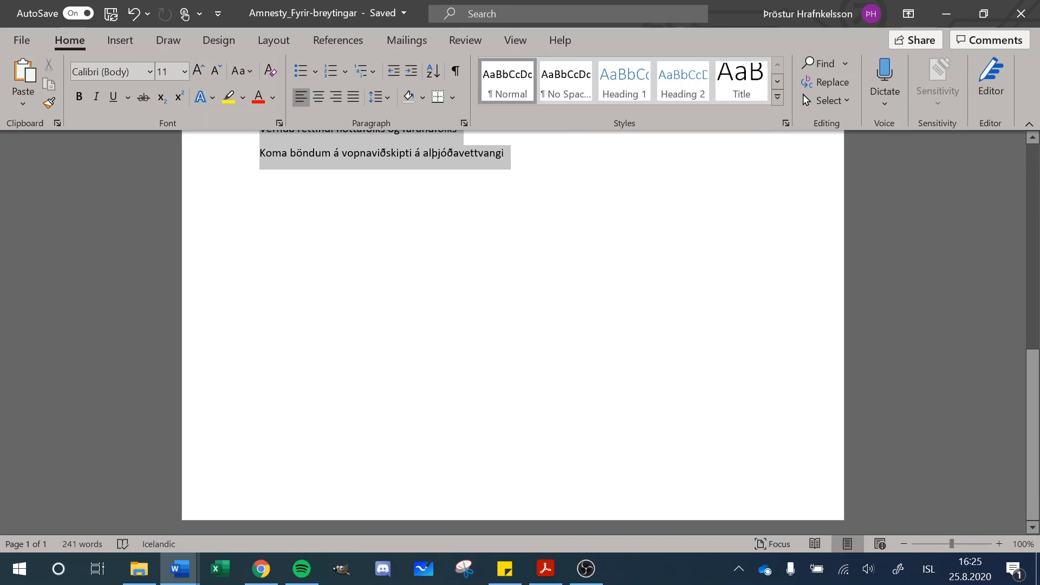
left_click(198, 71)
left_click(384, 211)
scroll(190, 506, "up", 3)
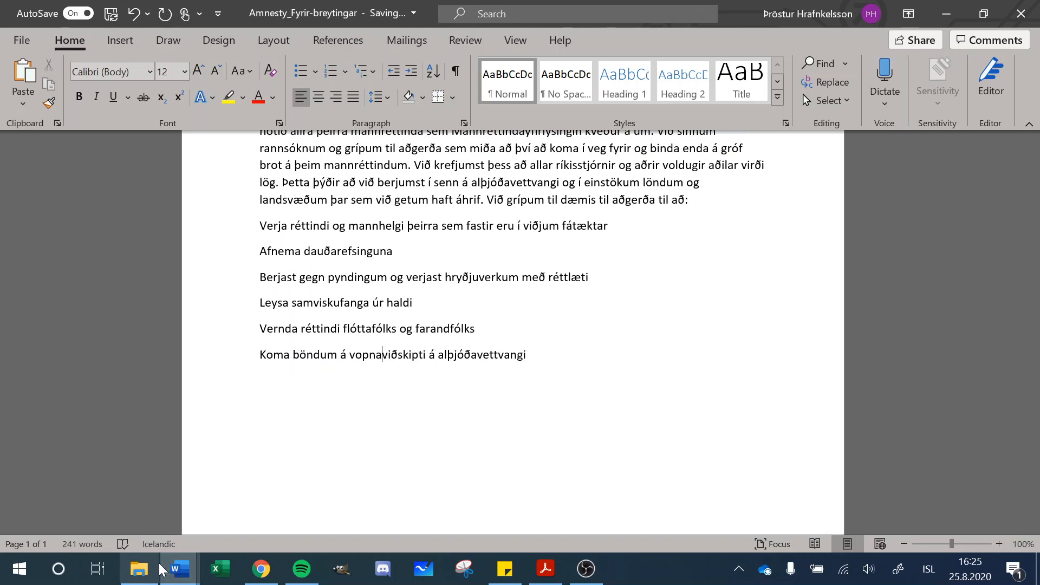
Check instruction 3 in Word-Amnesty-lýsing and apply 1,5 line spacing to the entire Amnesty_Fyrir-breytingar document.
mouse_move(174, 569)
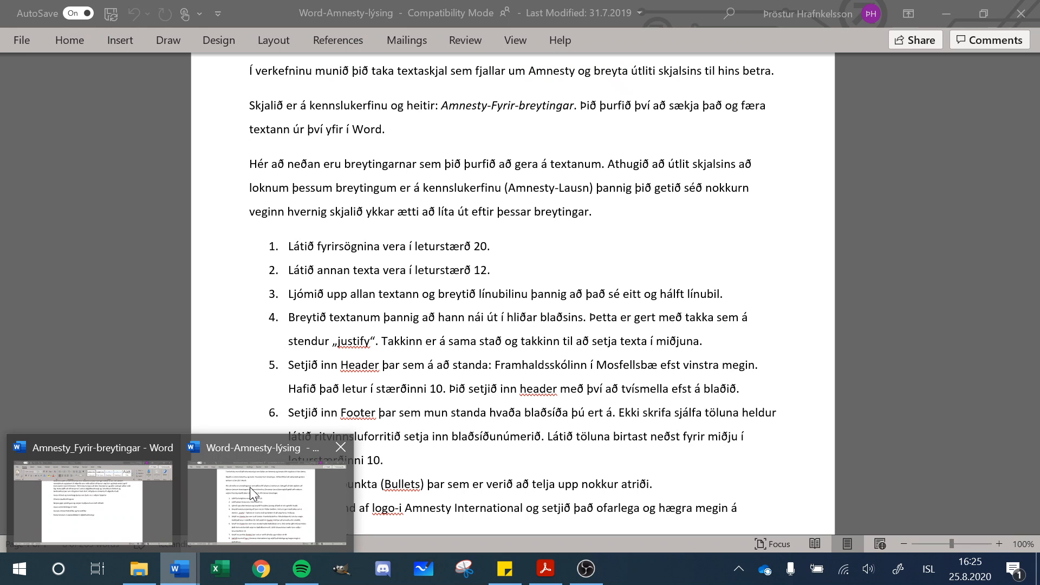
left_click(249, 487)
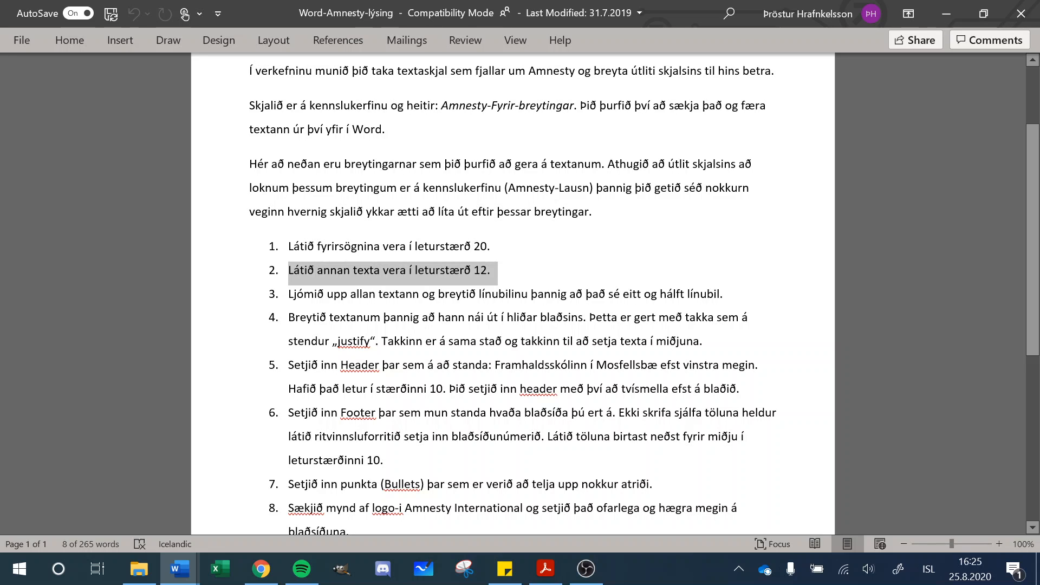
mouse_move(176, 569)
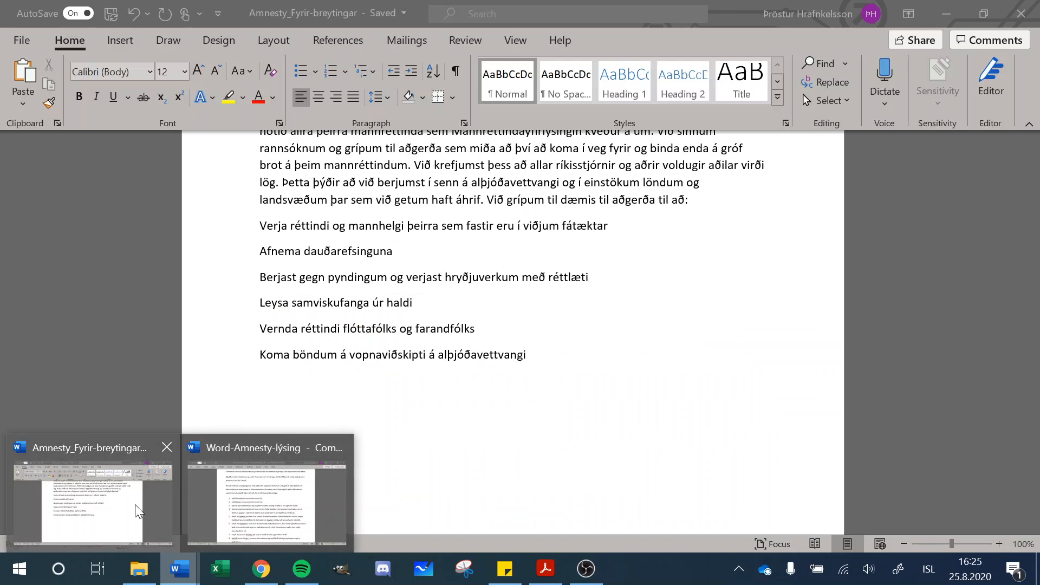
left_click(139, 511)
scroll(512, 331, "up", 6)
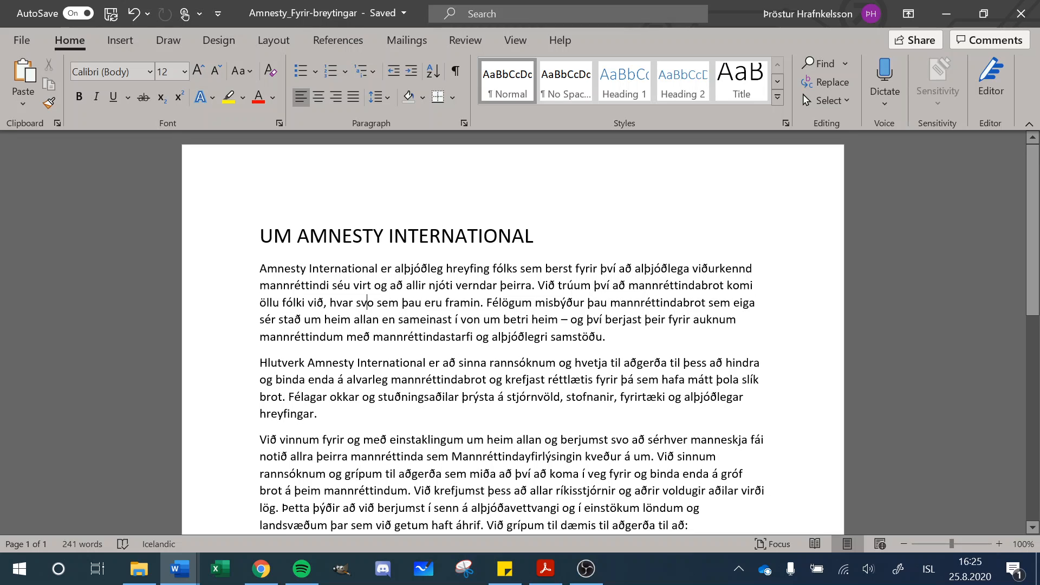
key("ctrl+a")
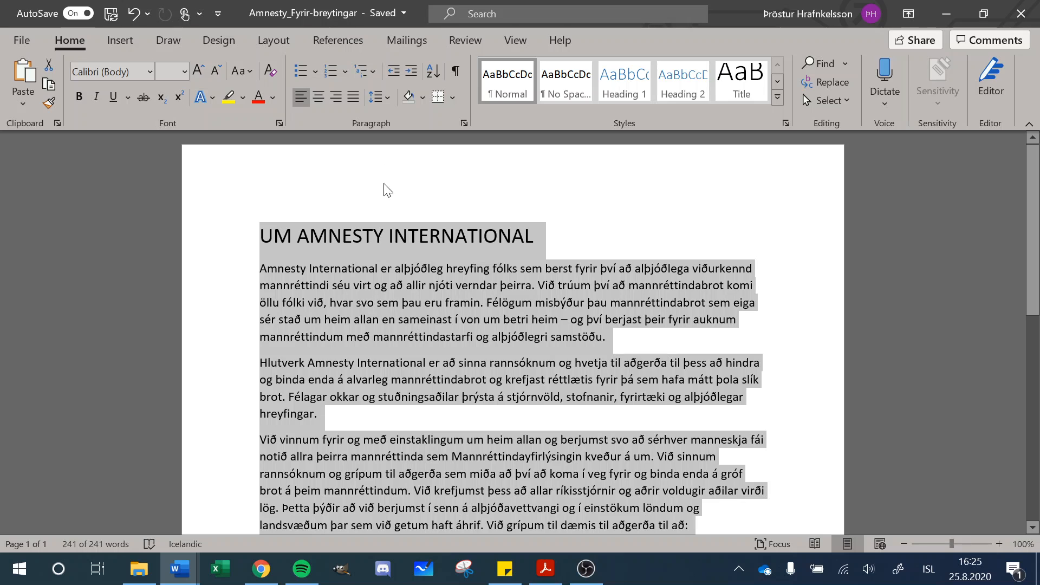
left_click(380, 97)
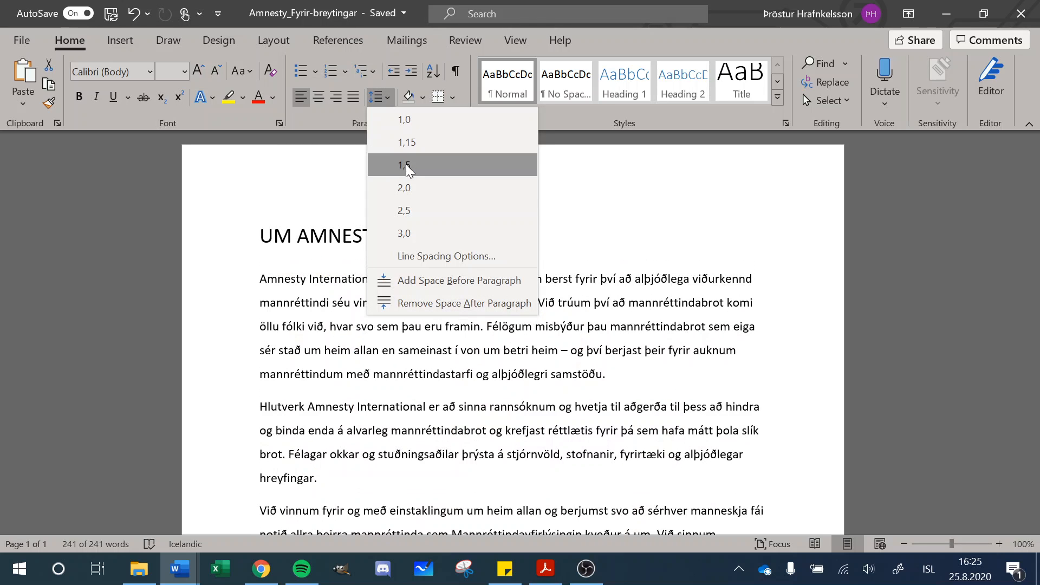
left_click(409, 165)
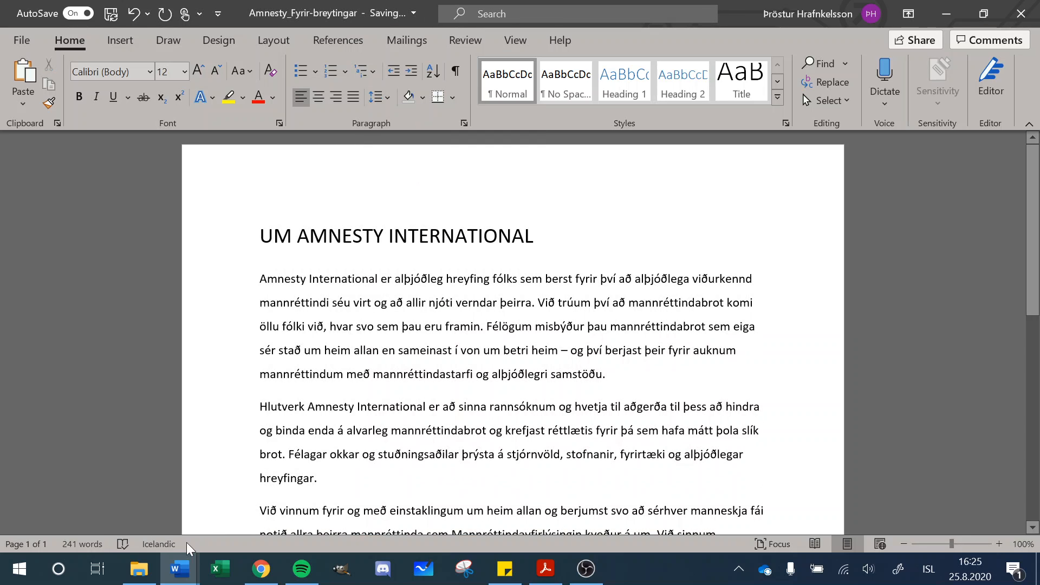
Consult instructions 4 and 5 in Word-Amnesty-lýsing, and add the page header text "Framhalds,sd.,ds,sdds" in Amnesty_Fyrir-breytingar.
mouse_move(179, 569)
left_click(271, 493)
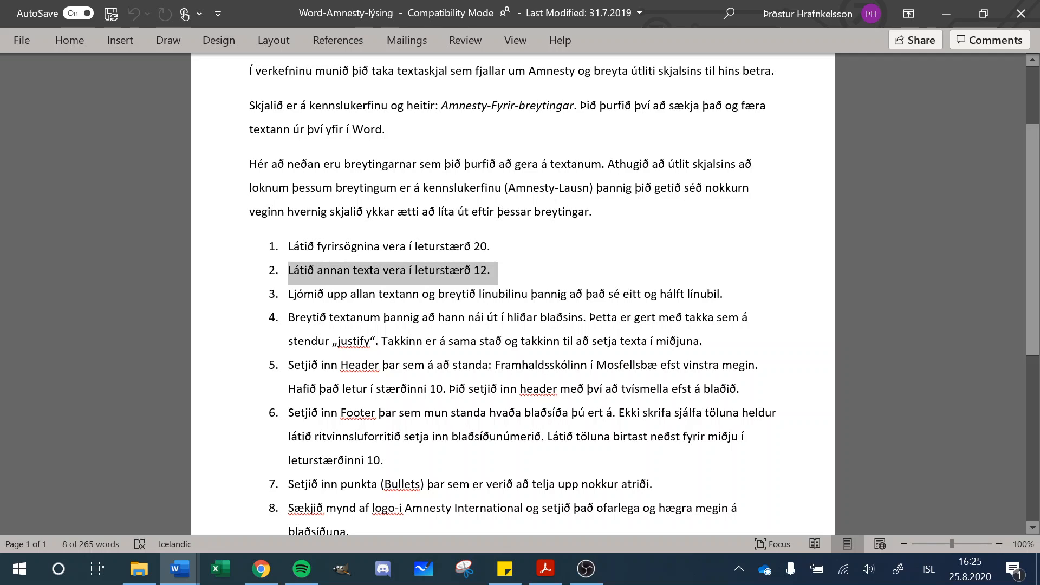
left_click(329, 318)
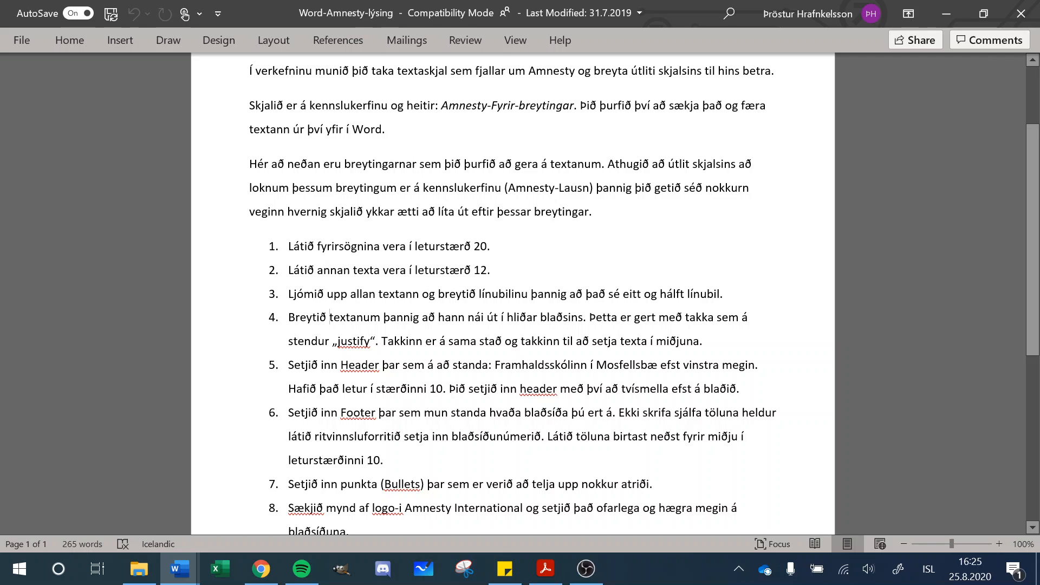
mouse_move(179, 569)
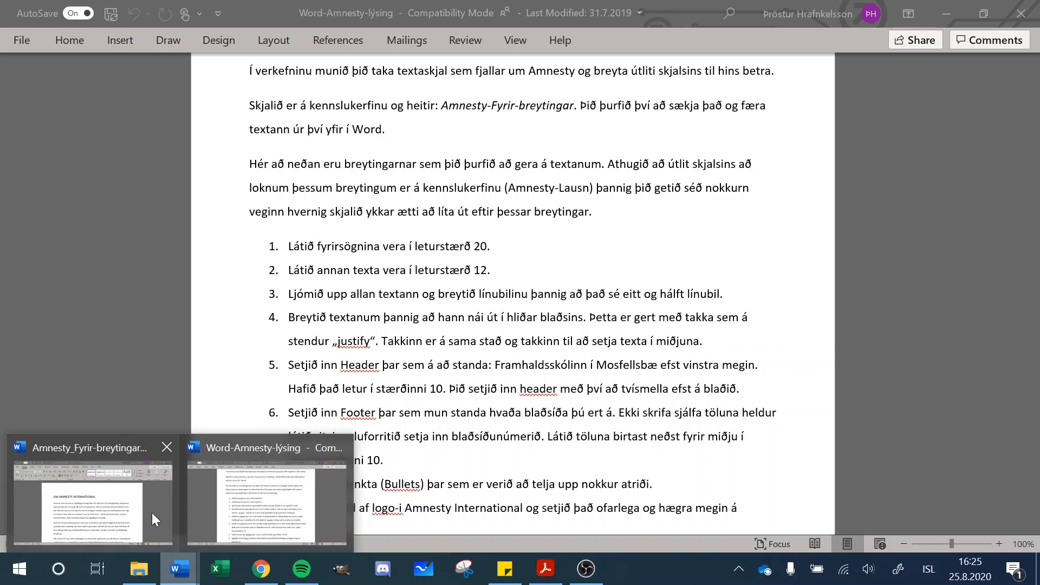
left_click(152, 513)
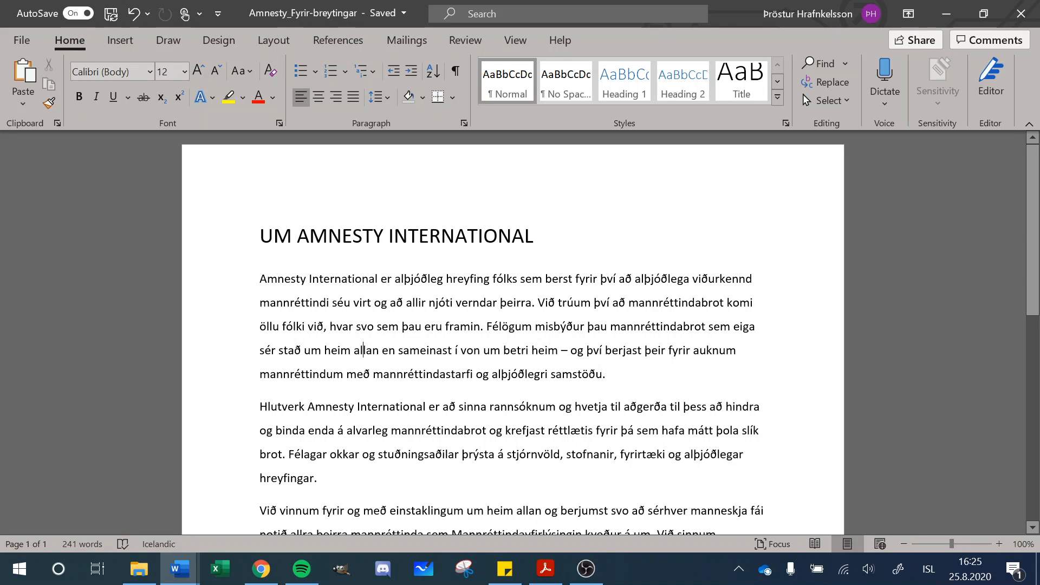
double_click(310, 187)
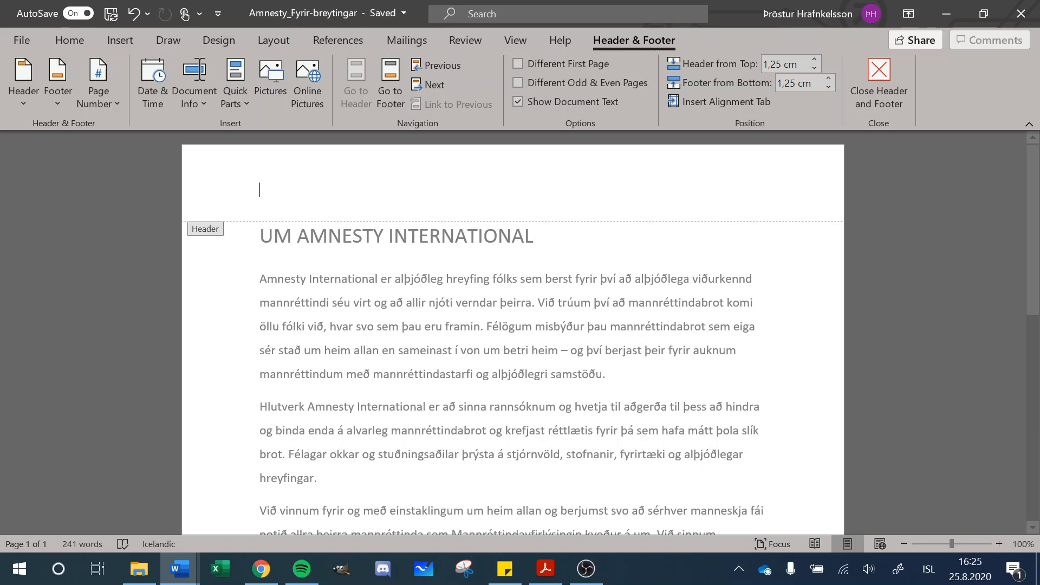
type("Framhalds,sd.,ds,sdds")
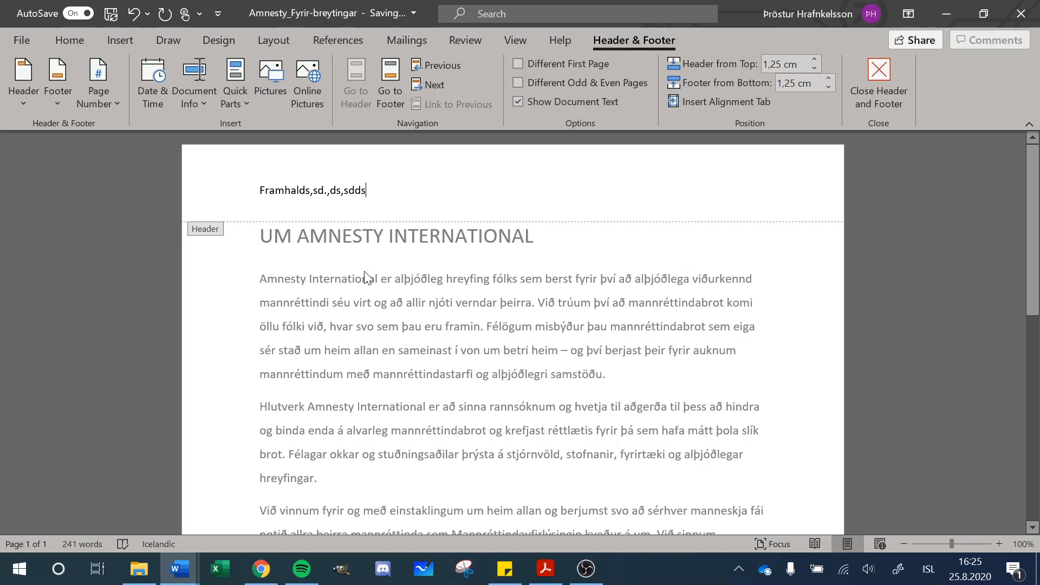
double_click(304, 280)
Check instruction 6 in Word-Amnesty-lýsing and insert the centred bottom-of-page number Ósniðin tala 2 in the Amnesty_Fyrir-breytingar footer.
mouse_move(190, 570)
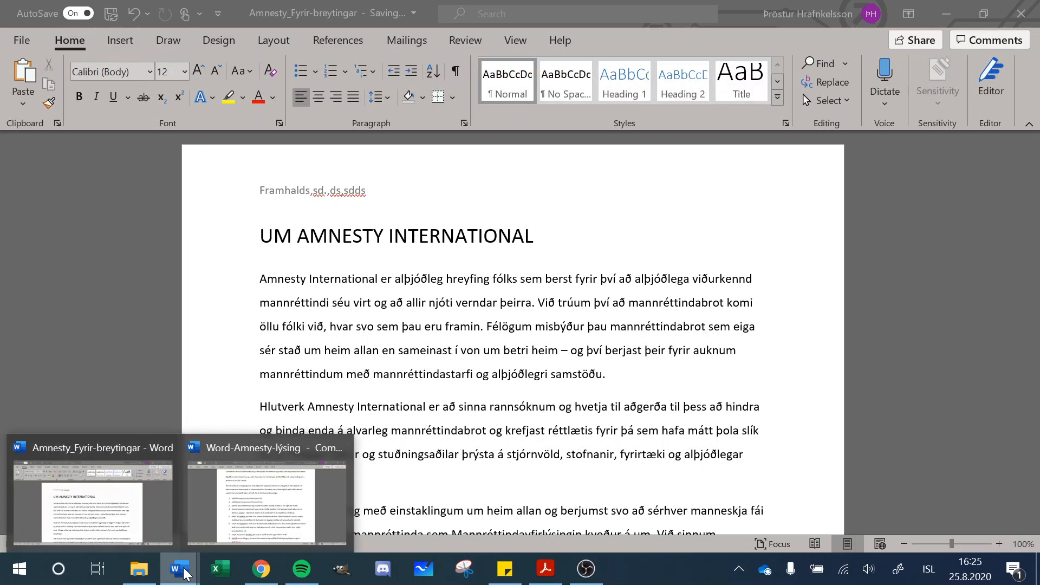
left_click(236, 509)
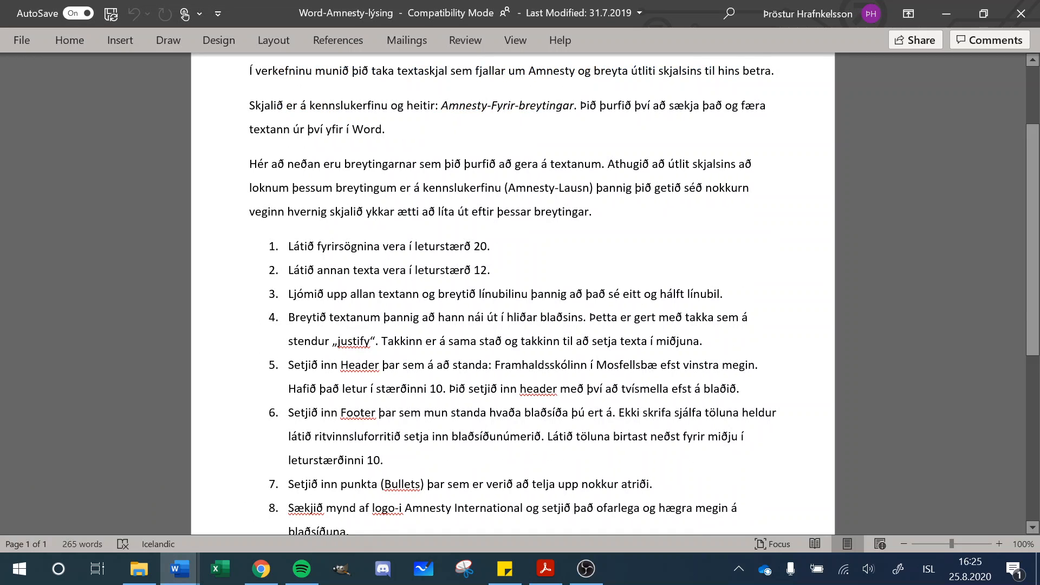
left_click_drag(320, 412, 450, 413)
left_click(178, 569)
left_click(158, 511)
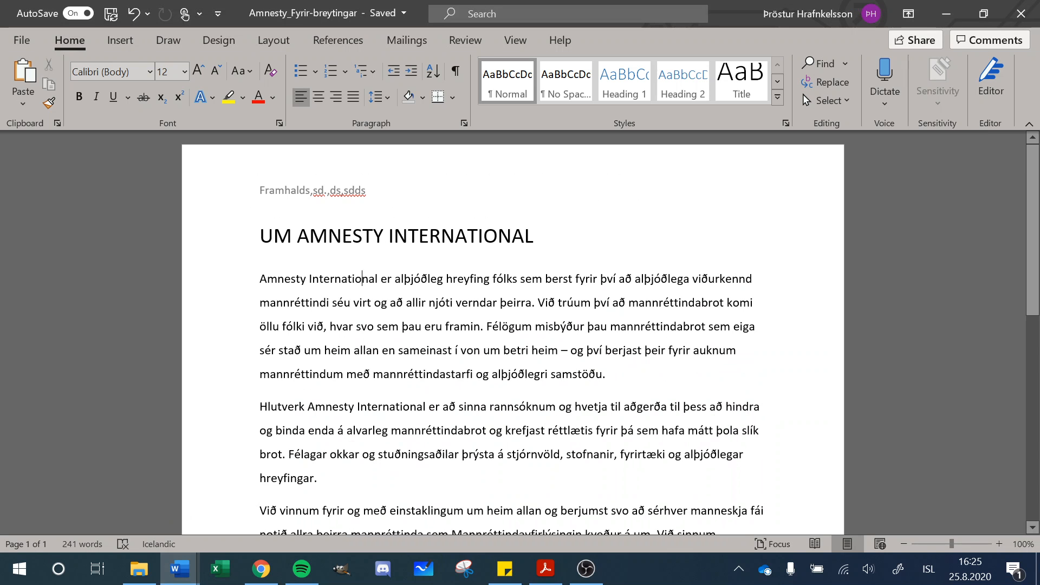
scroll(513, 325, "down", 10)
scroll(513, 325, "down", 1)
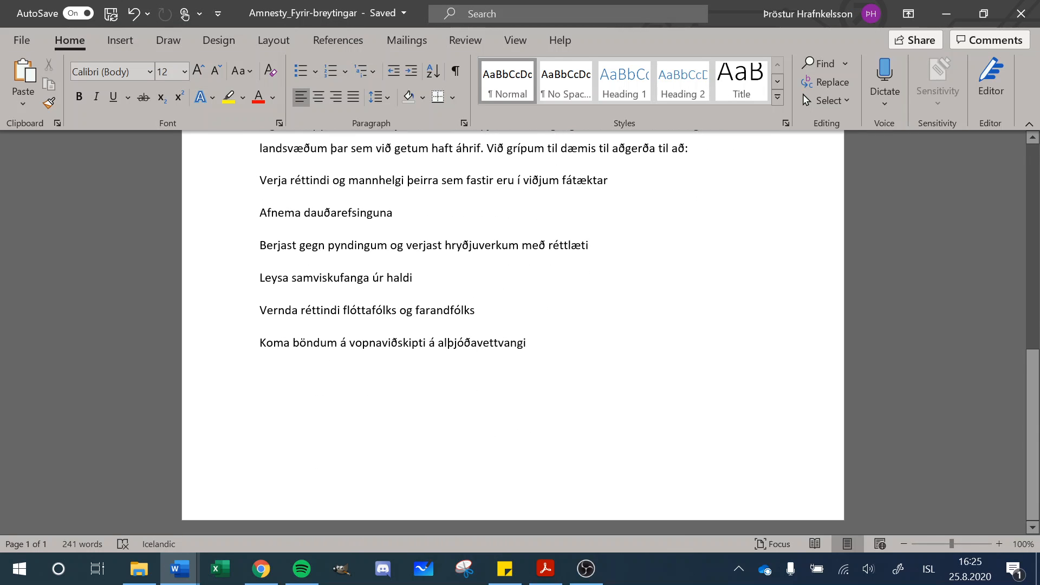
double_click(346, 478)
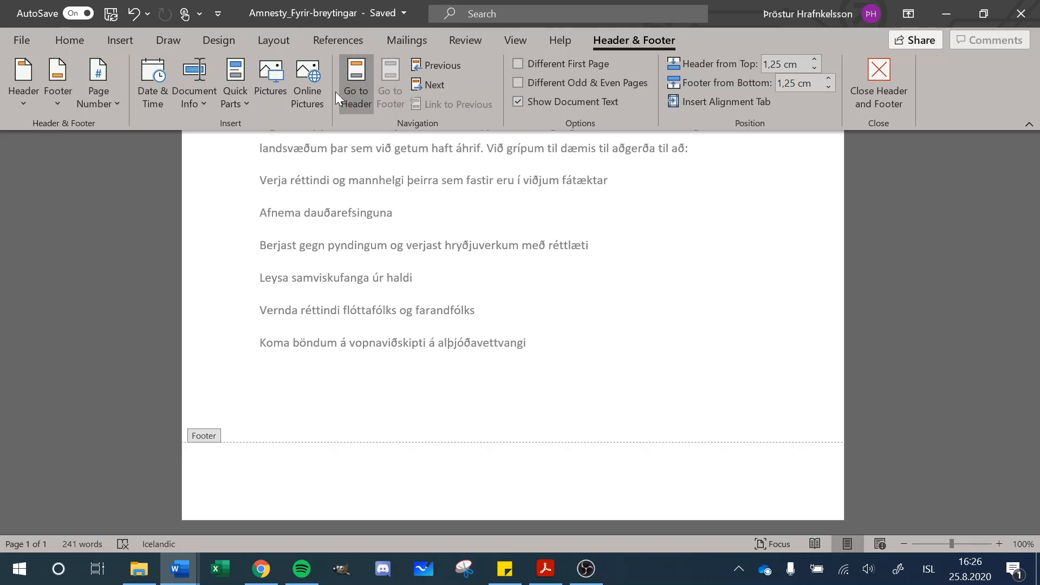
left_click(105, 106)
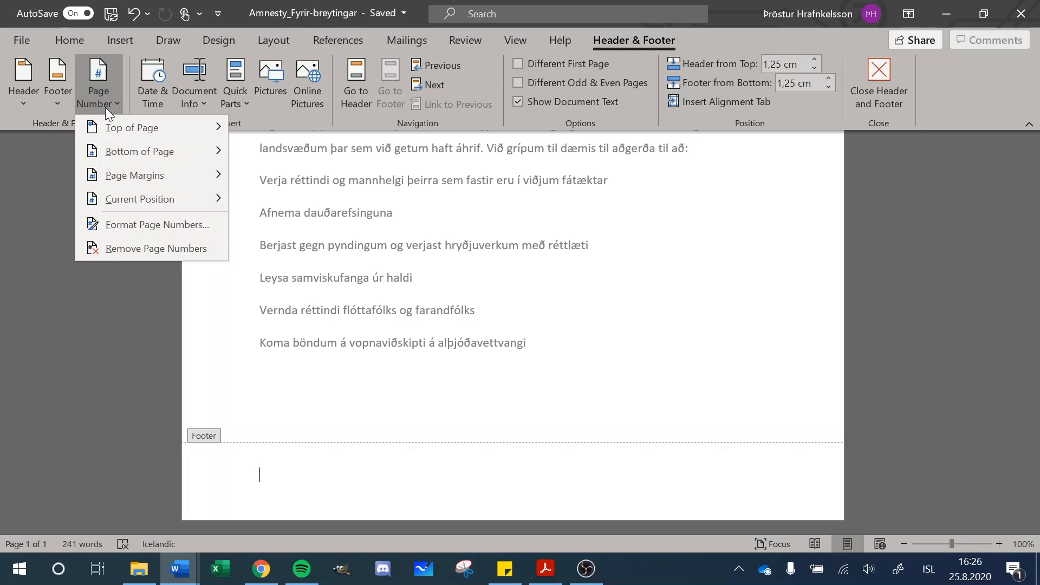
mouse_move(120, 151)
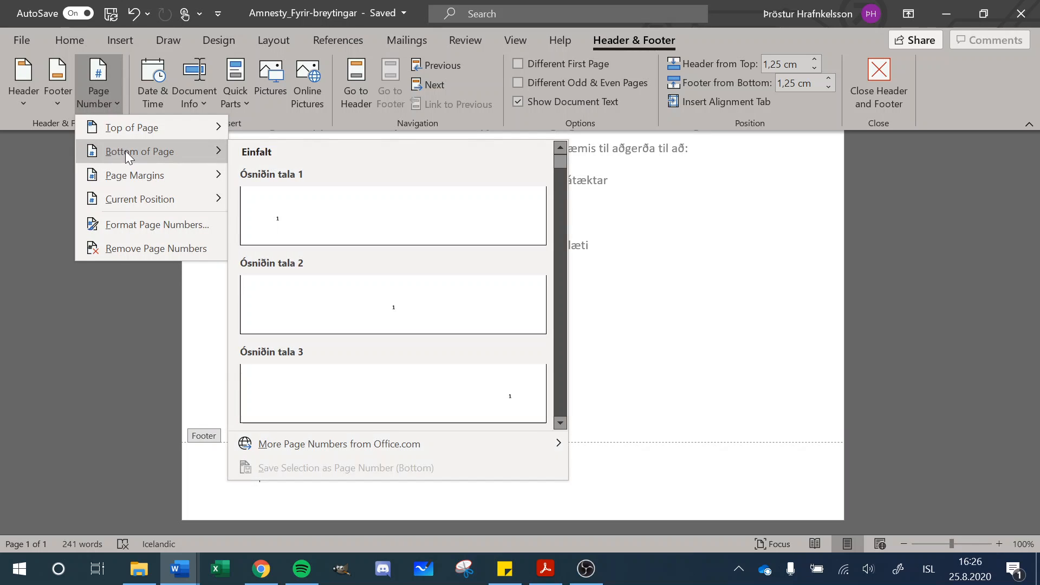
left_click(376, 309)
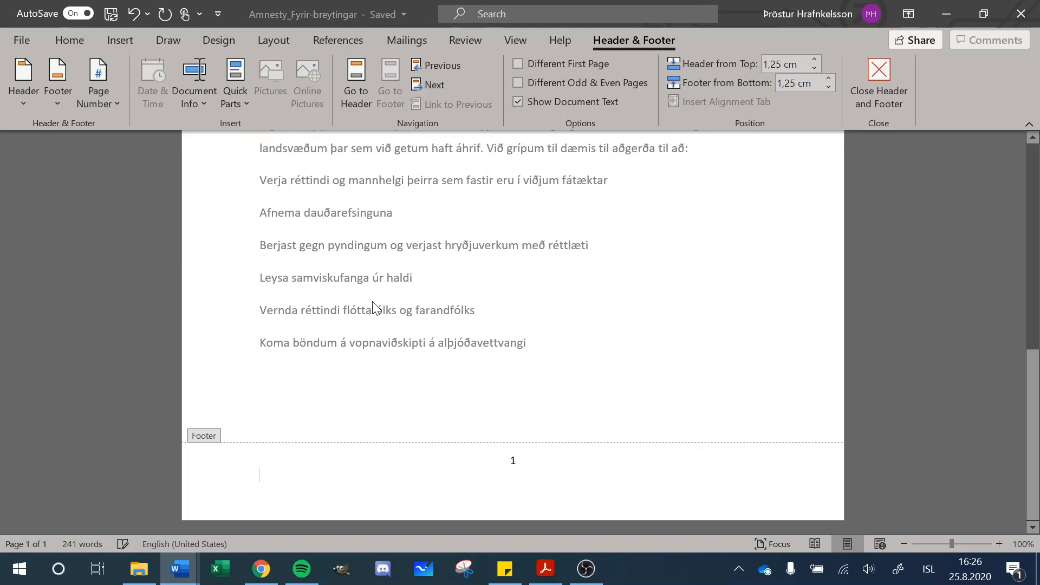
double_click(422, 387)
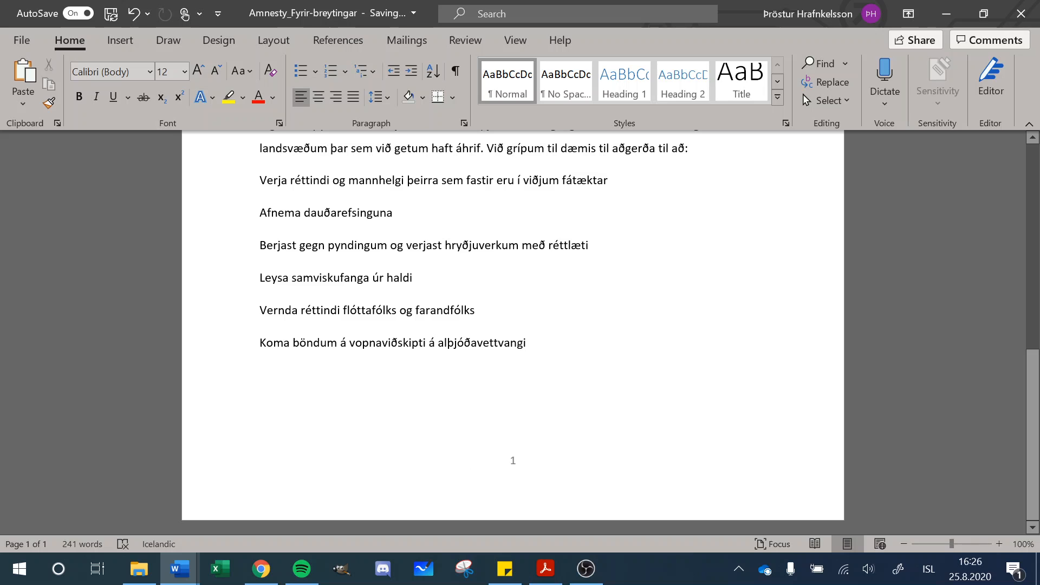
Read instructions 7 to 9 in Word-Amnesty-lýsing and add the word count line "241 orð" at the end of Amnesty_Fyrir-breytingar.
mouse_move(179, 569)
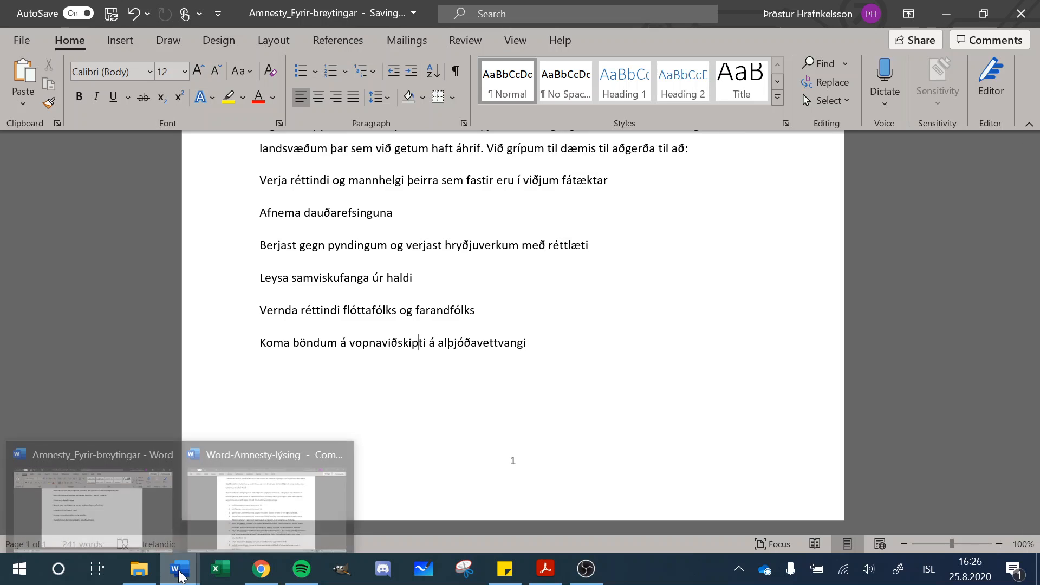
left_click(229, 528)
scroll(513, 293, "down", 4)
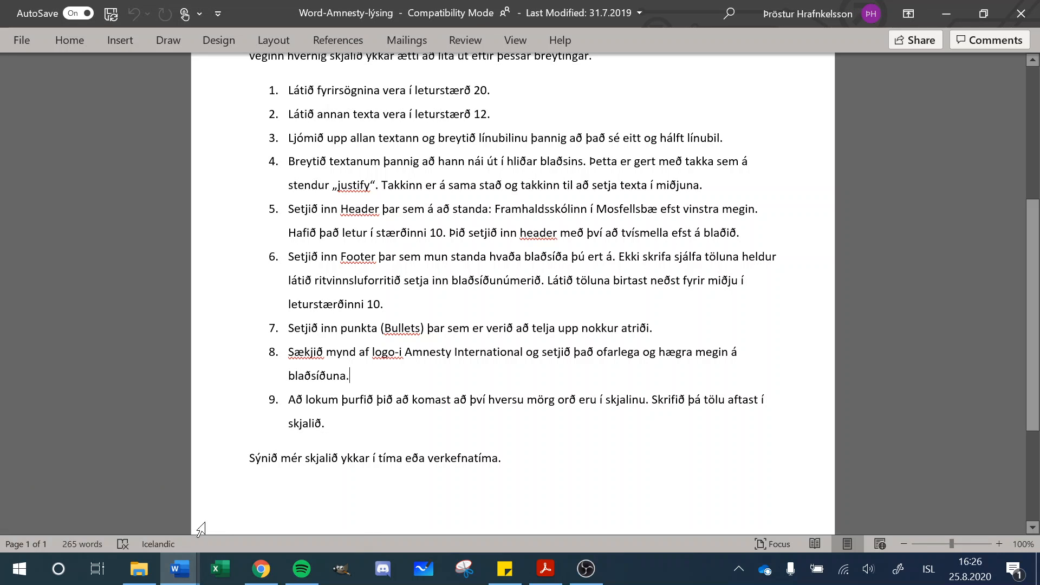
mouse_move(179, 569)
left_click(122, 531)
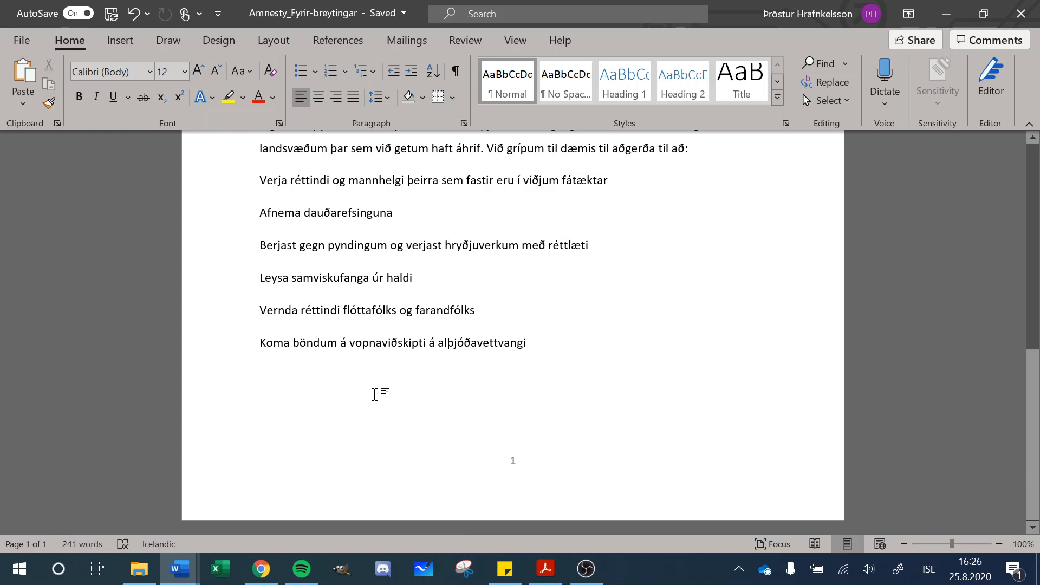
key("ctrl+z")
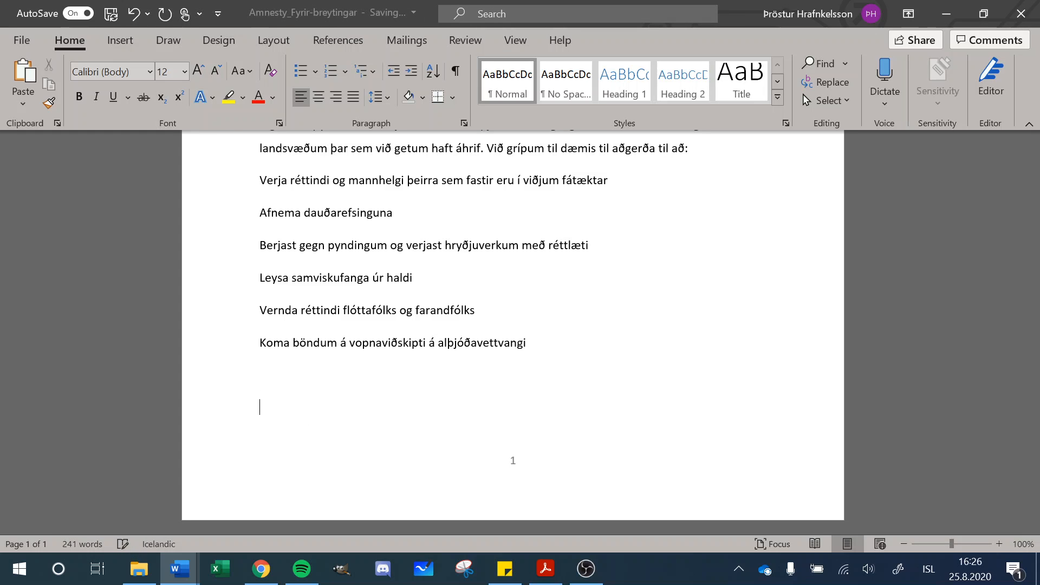
type("241 orð")
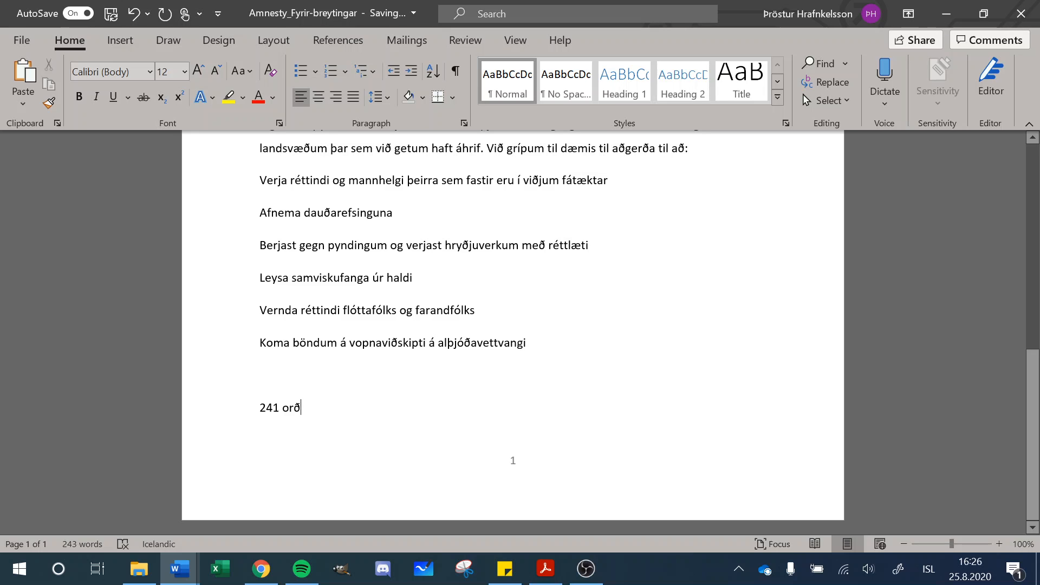
left_click(586, 569)
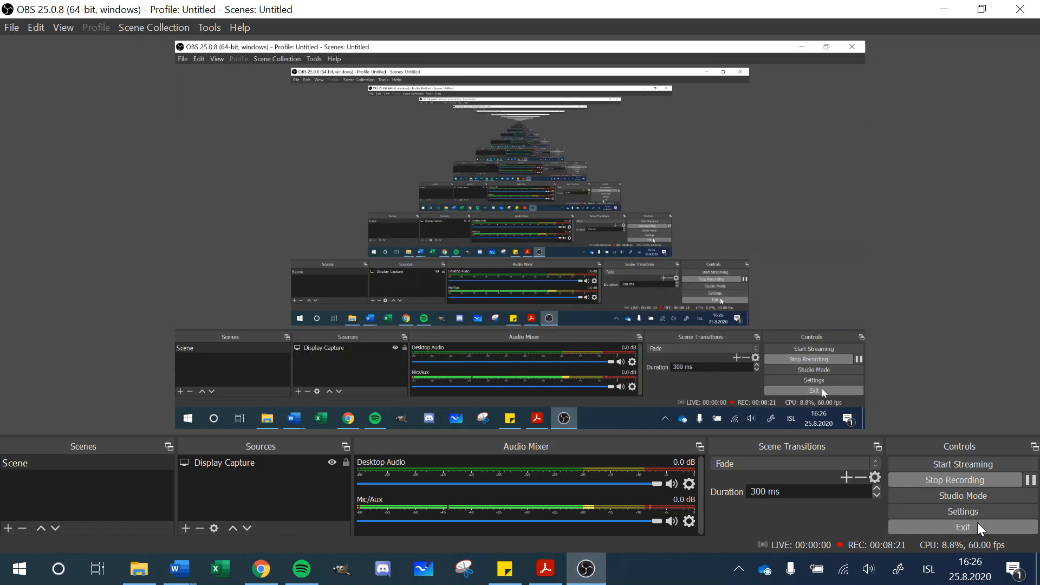